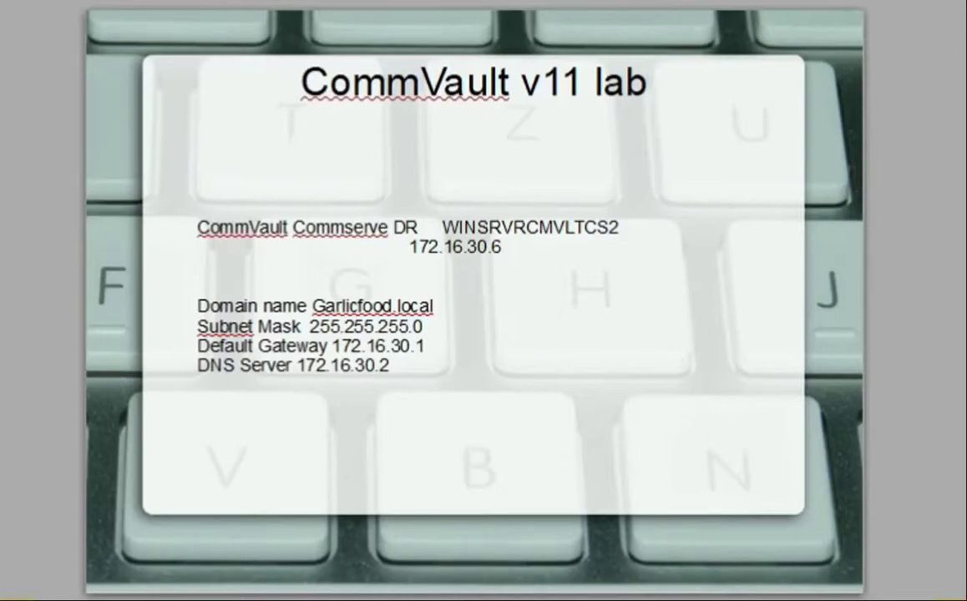
pyautogui.press('Right')
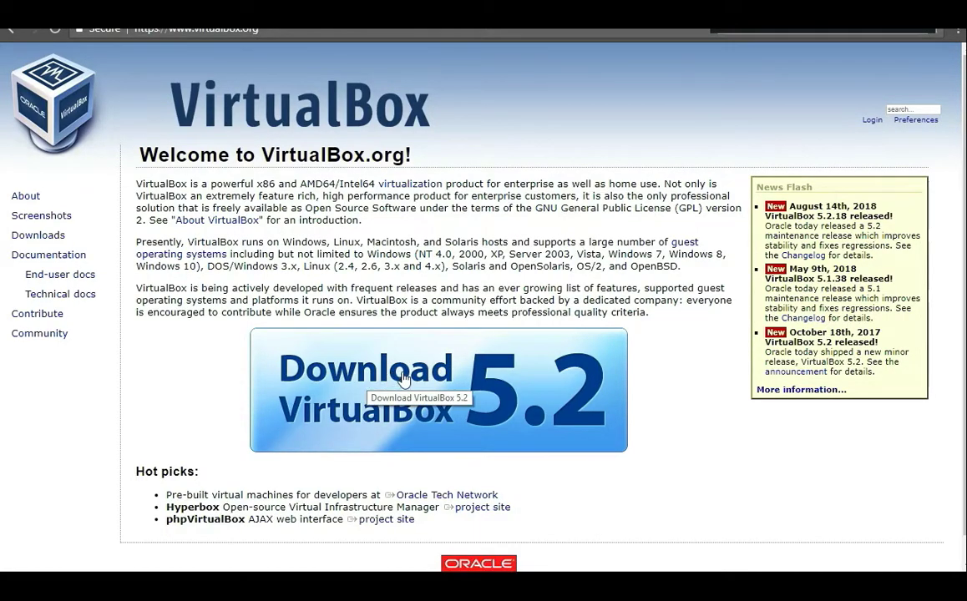
# Go to the VirtualBox download page and download the VirtualBox 5.2.18 installer for Windows hosts
pyautogui.click(582, 334)
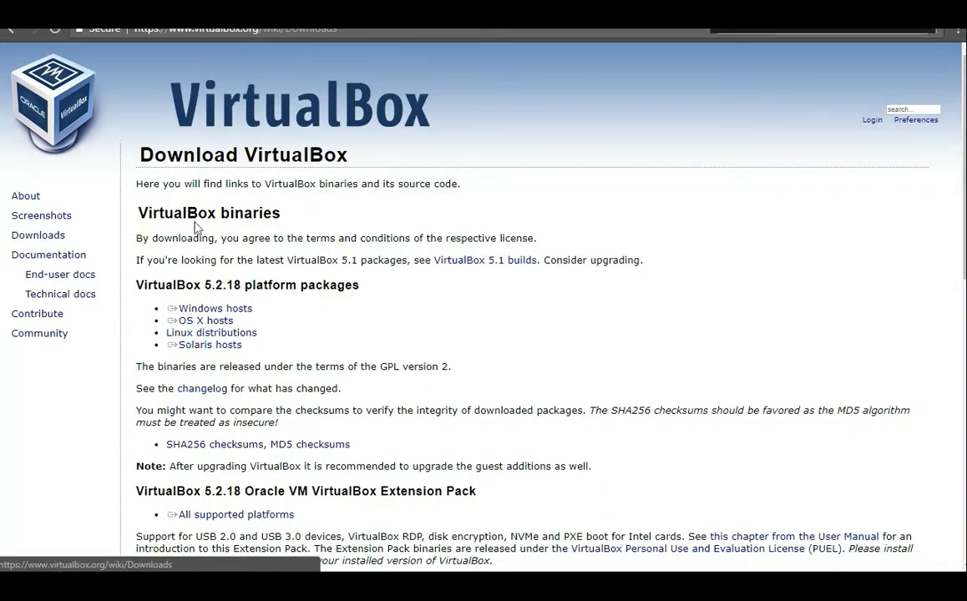
pyautogui.moveTo(310, 307); pyautogui.dragTo(169, 309)
pyautogui.doubleClick(193, 292)
pyautogui.click(218, 291)
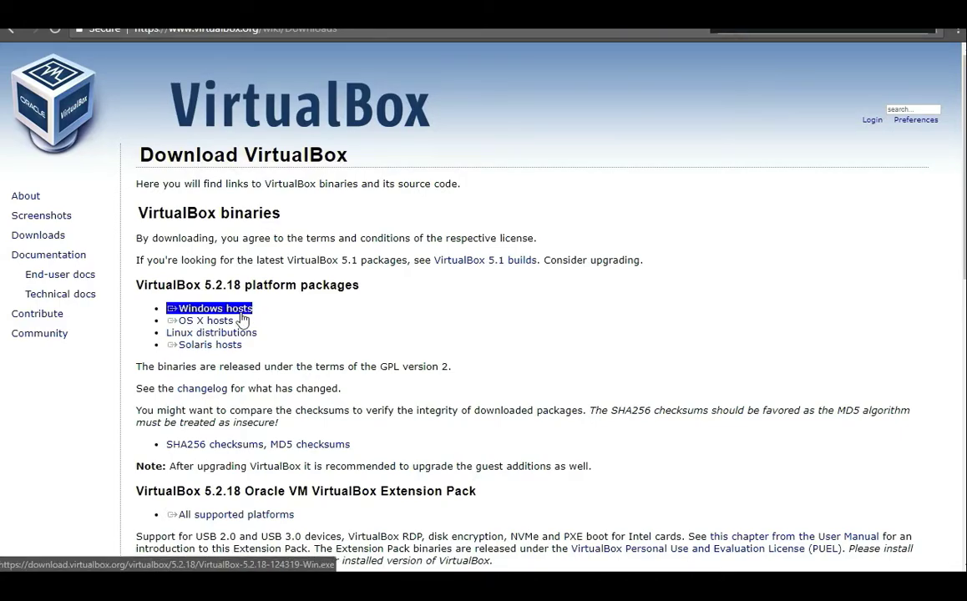
pyautogui.click(241, 314)
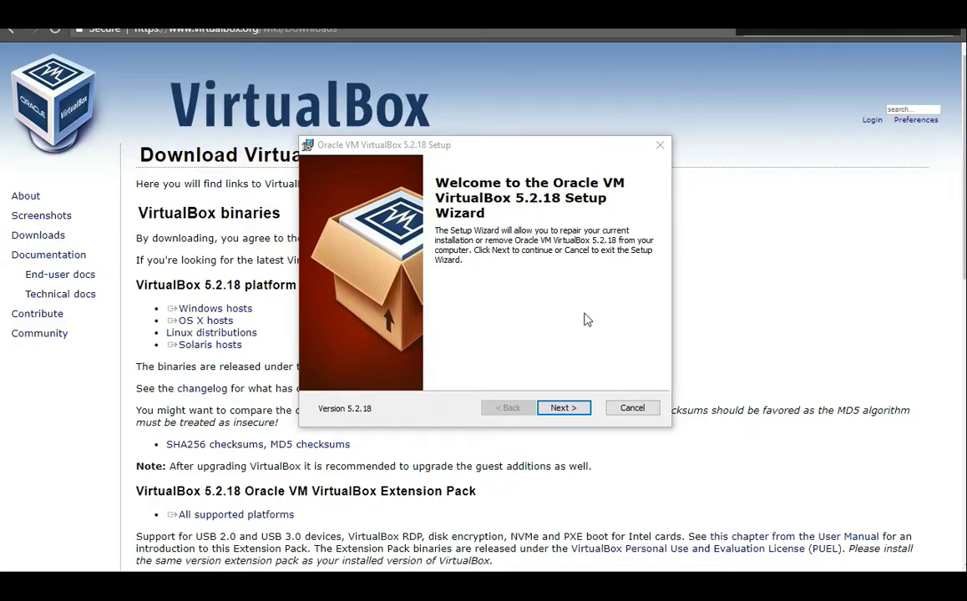
# Install VirtualBox 5.2.18 with the default features, location and shortcuts, accept the network reset, and launch it after installation
pyautogui.click(564, 407)
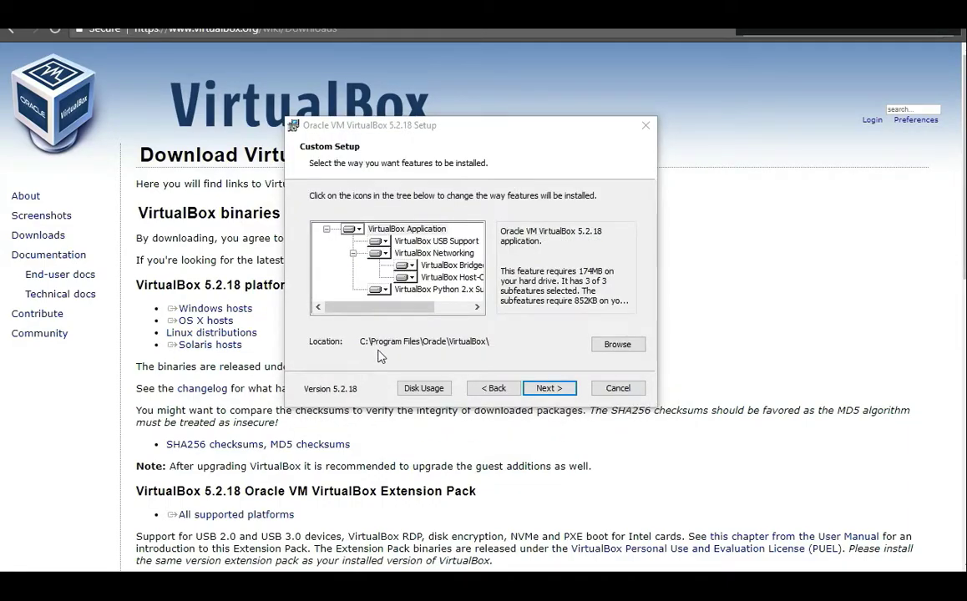
pyautogui.click(551, 389)
pyautogui.click(786, 31)
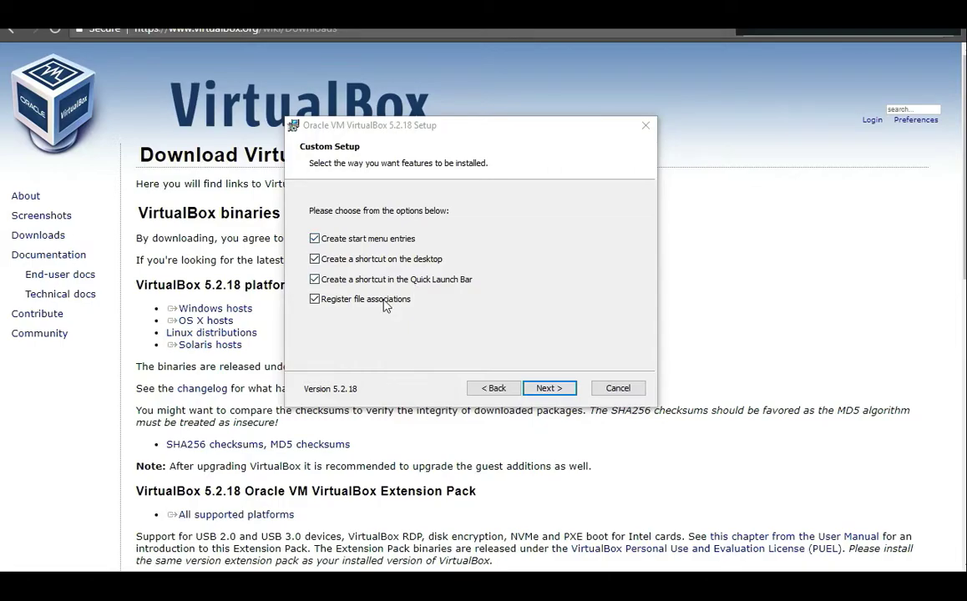
pyautogui.click(549, 389)
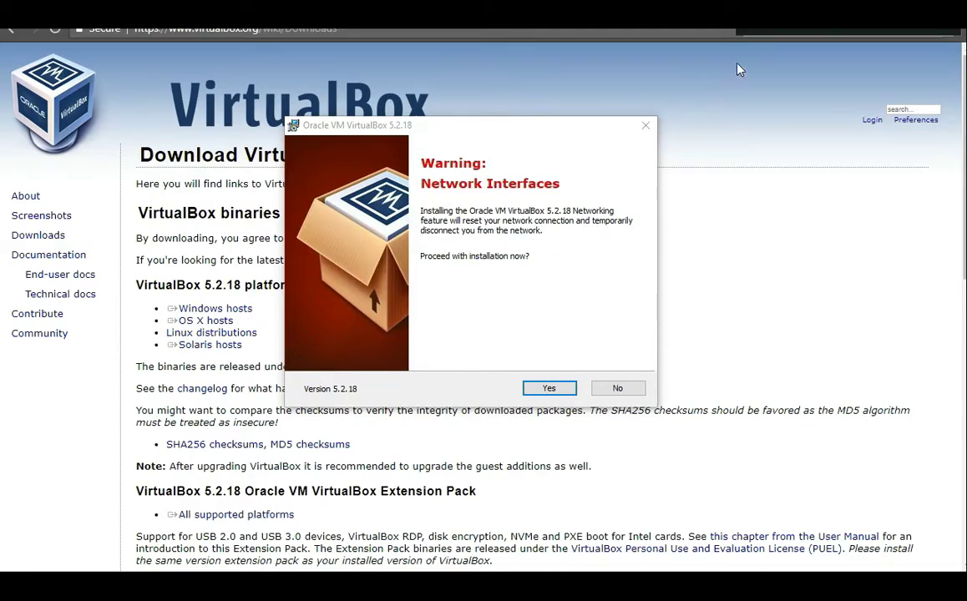
pyautogui.click(540, 306)
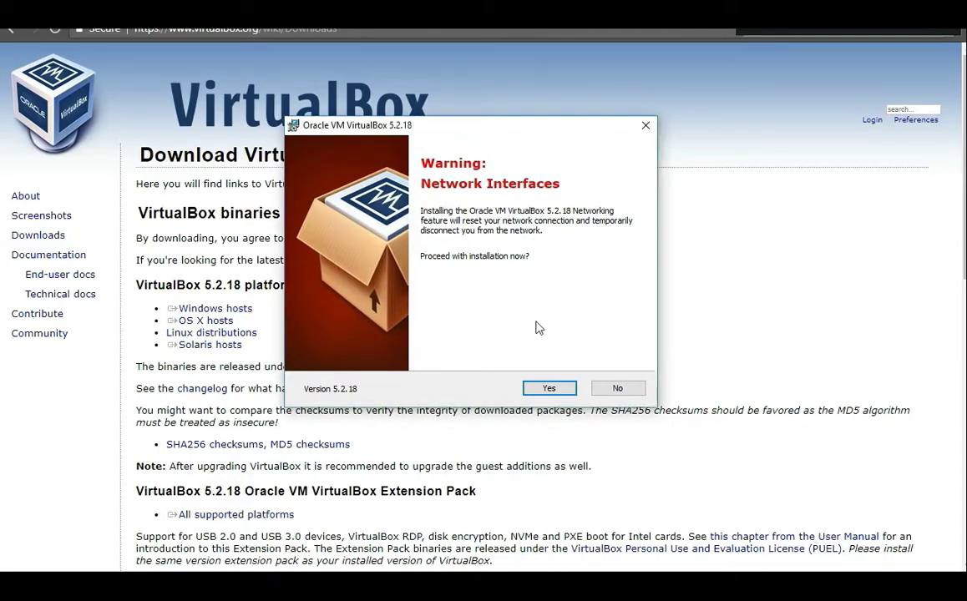
pyautogui.click(554, 390)
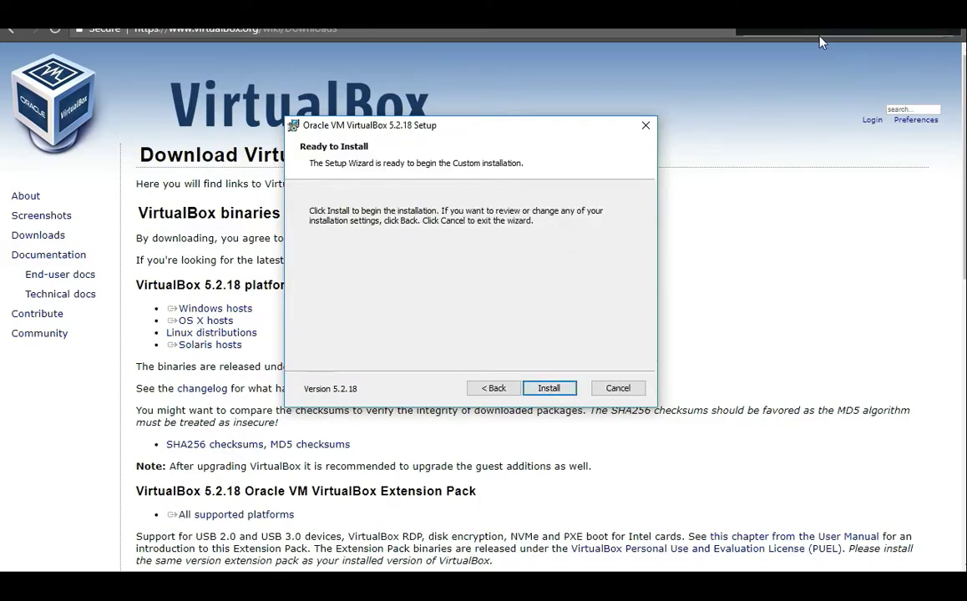
pyautogui.click(550, 388)
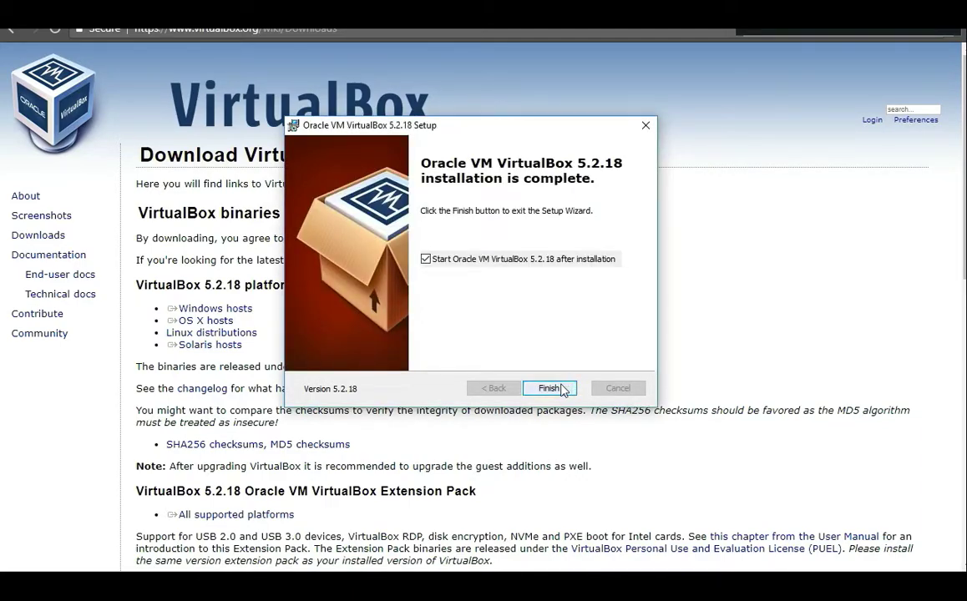
pyautogui.click(562, 390)
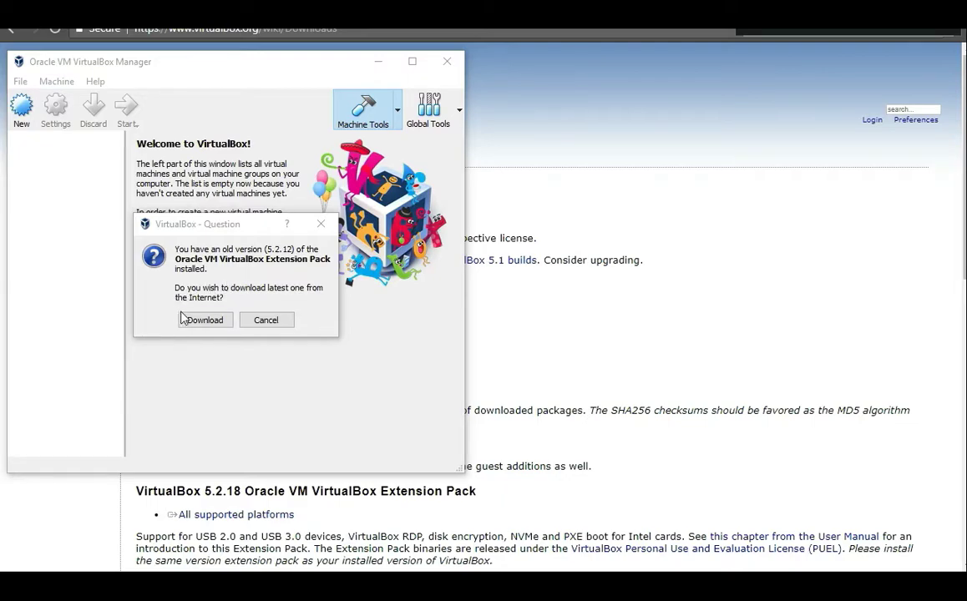
# Download the latest Oracle VM VirtualBox Extension Pack and upgrade to version 5.2.18, agreeing to its license
pyautogui.click(205, 323)
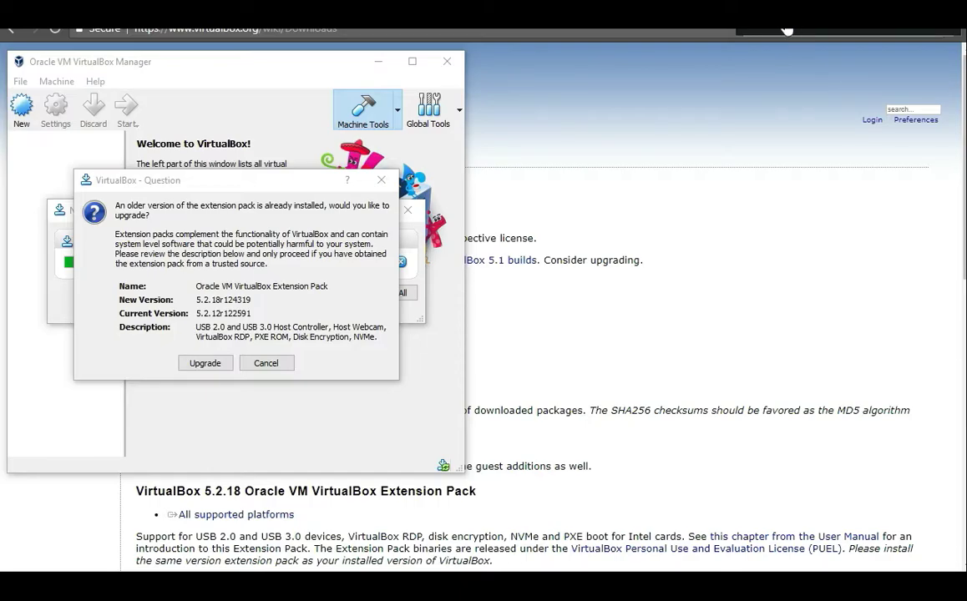
pyautogui.press('Return')
pyautogui.scroll(-10, 450, 242)
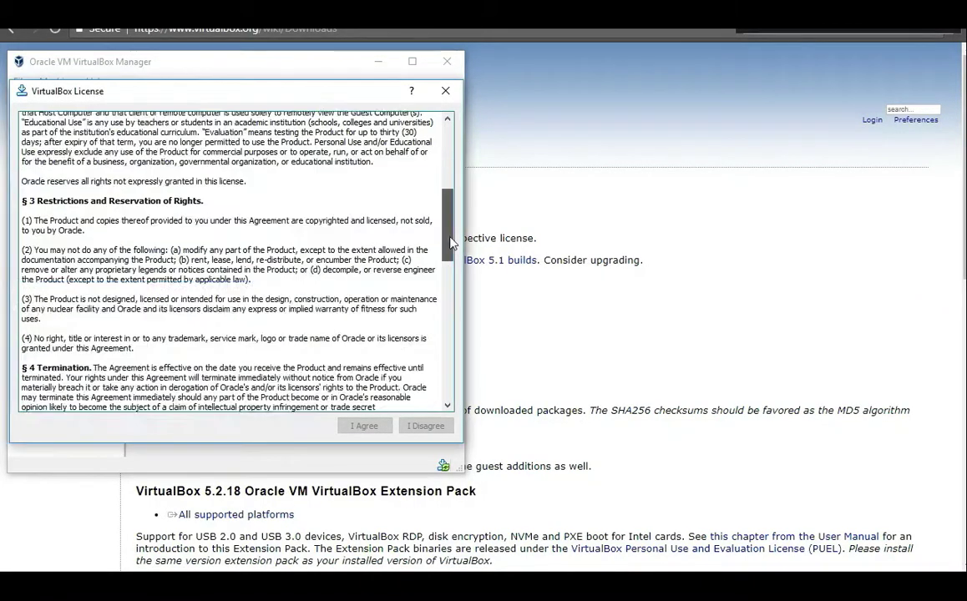
pyautogui.scroll(-10, 450, 242)
pyautogui.click(363, 426)
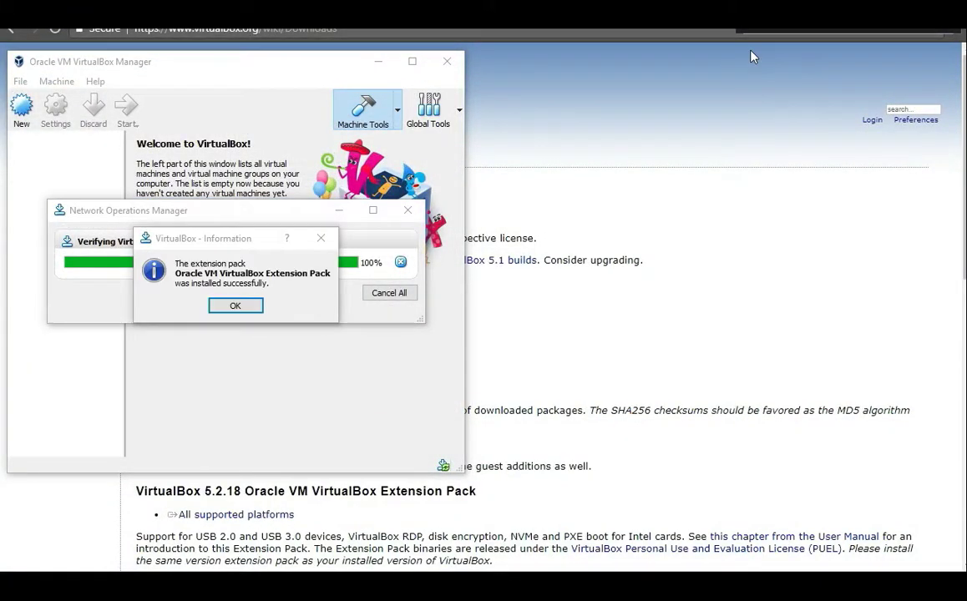
pyautogui.click(237, 307)
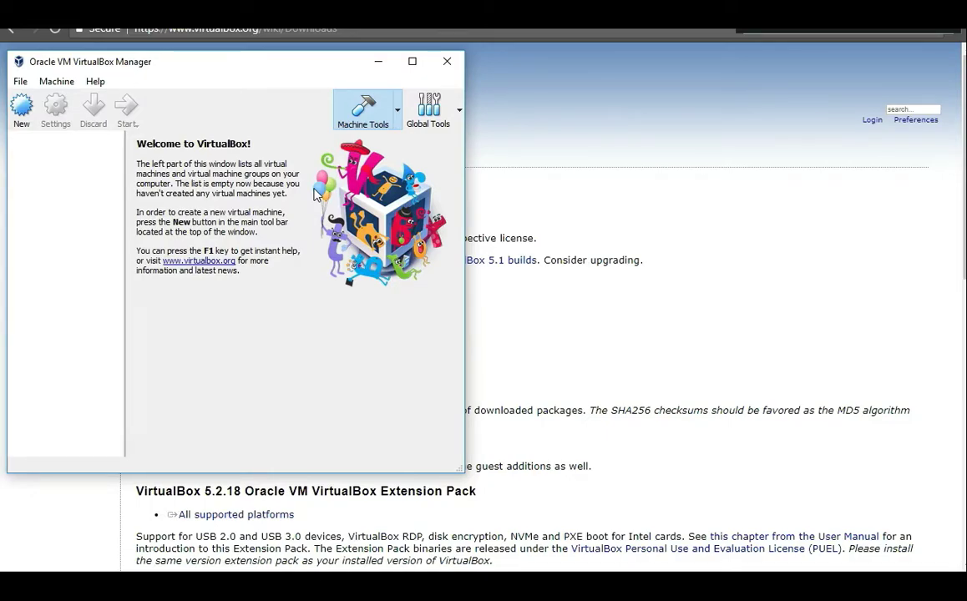
# Start creating a virtual machine named ubuntuserver, type Linux, version Ubuntu (64-bit), and lower its memory size
pyautogui.moveTo(135, 65); pyautogui.dragTo(347, 73)
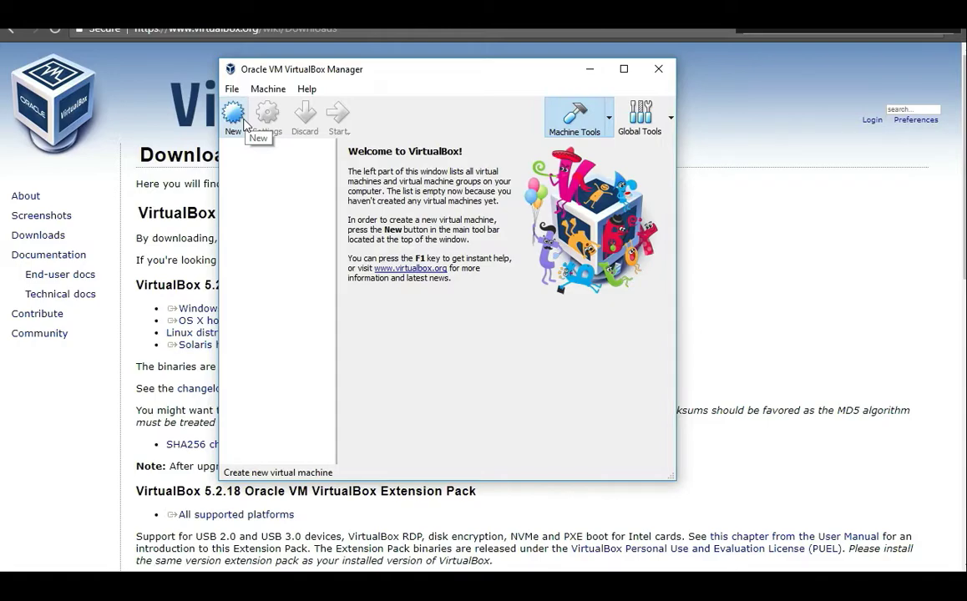
pyautogui.click(244, 123)
pyautogui.write('ubuntuserver')
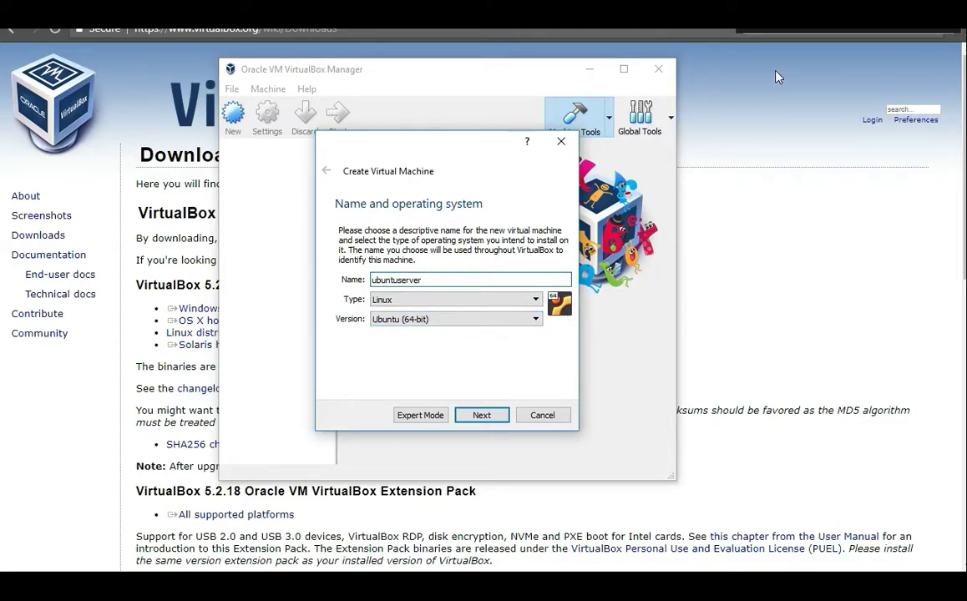
pyautogui.press('Return')
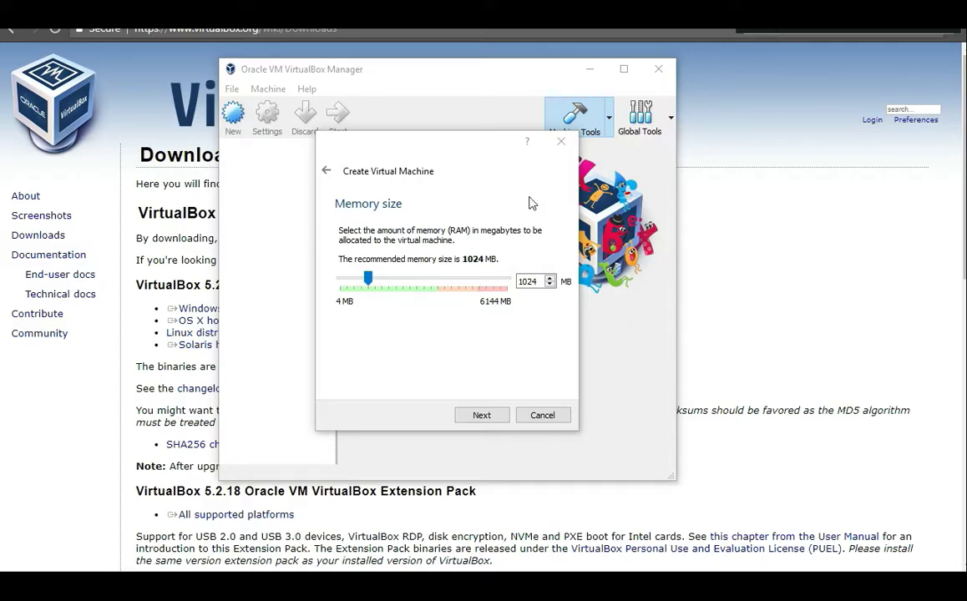
pyautogui.moveTo(368, 278); pyautogui.dragTo(353, 280)
pyautogui.press('Return')
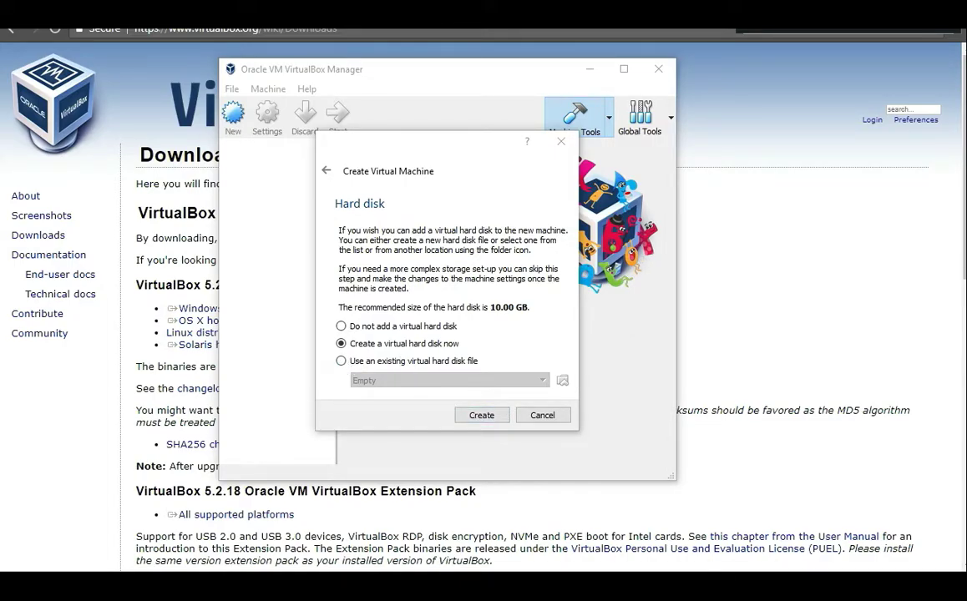
# Create a dynamically allocated VDI virtual hard disk named ubuntuserver with a size of 10.00 GB
pyautogui.click(481, 415)
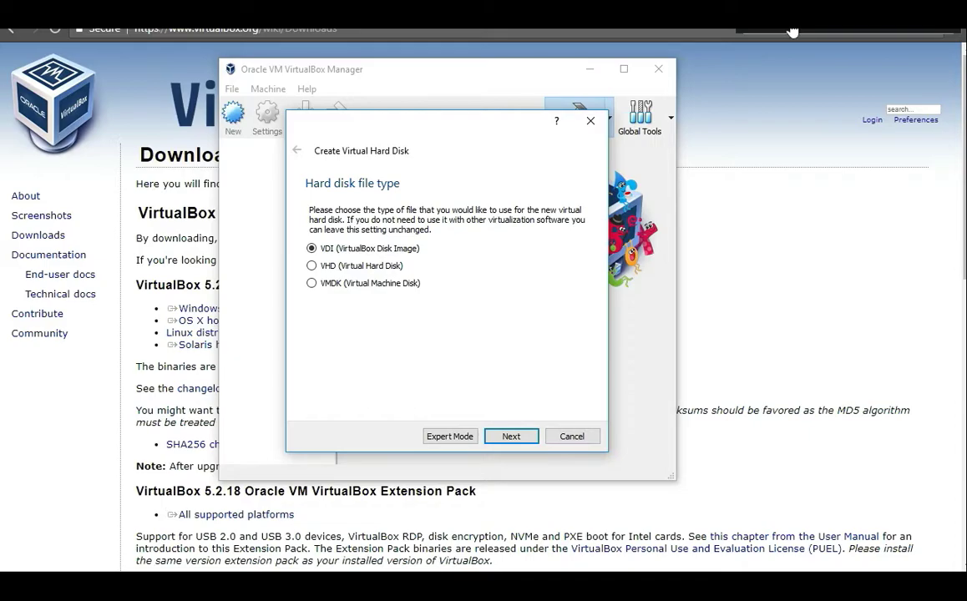
pyautogui.press('Return')
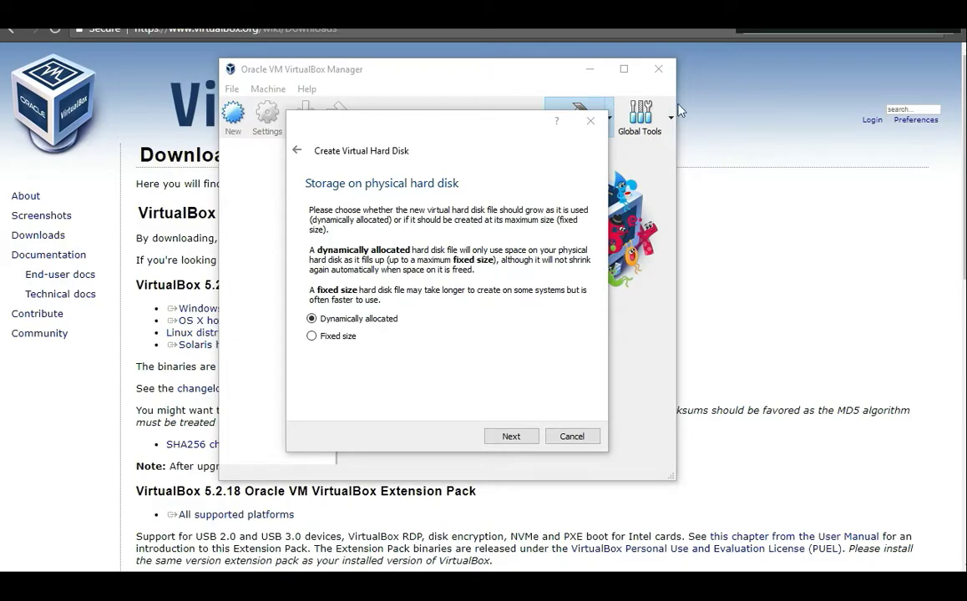
pyautogui.press('Return')
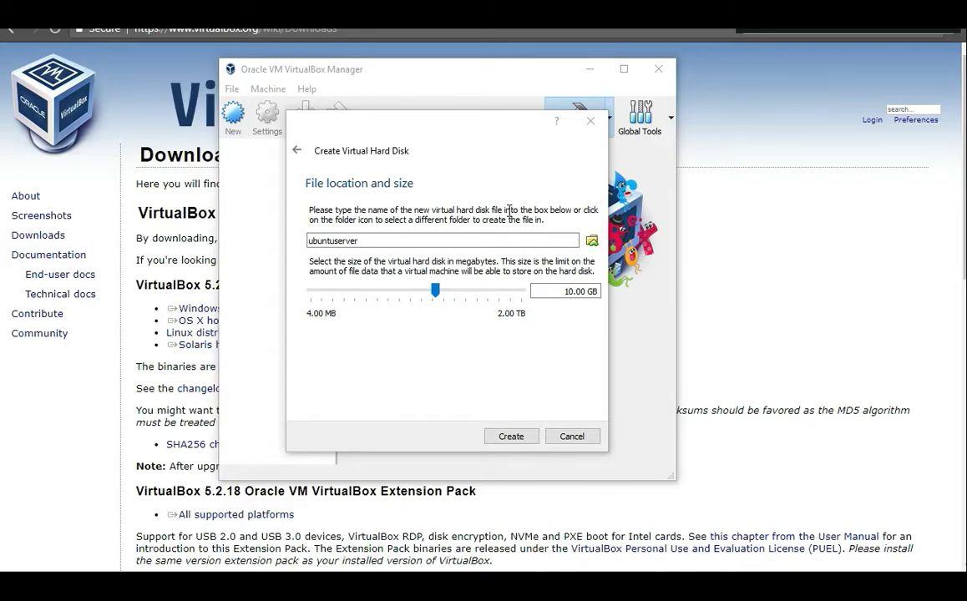
pyautogui.click(592, 242)
pyautogui.click(511, 436)
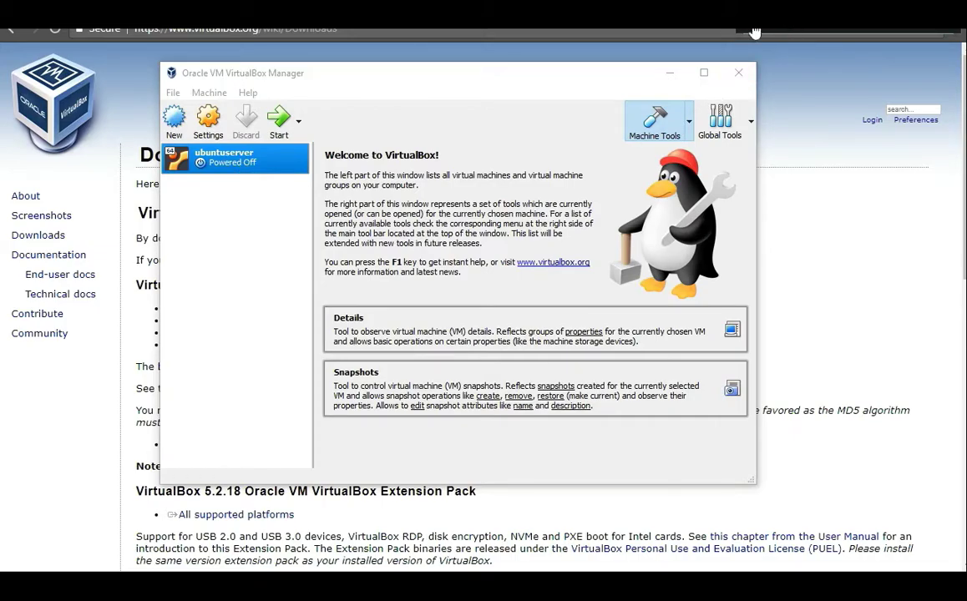
# Open the ubuntuserver storage settings and view the disk image choices for the empty IDE optical drive
pyautogui.rightClick(249, 160)
pyautogui.press('Escape')
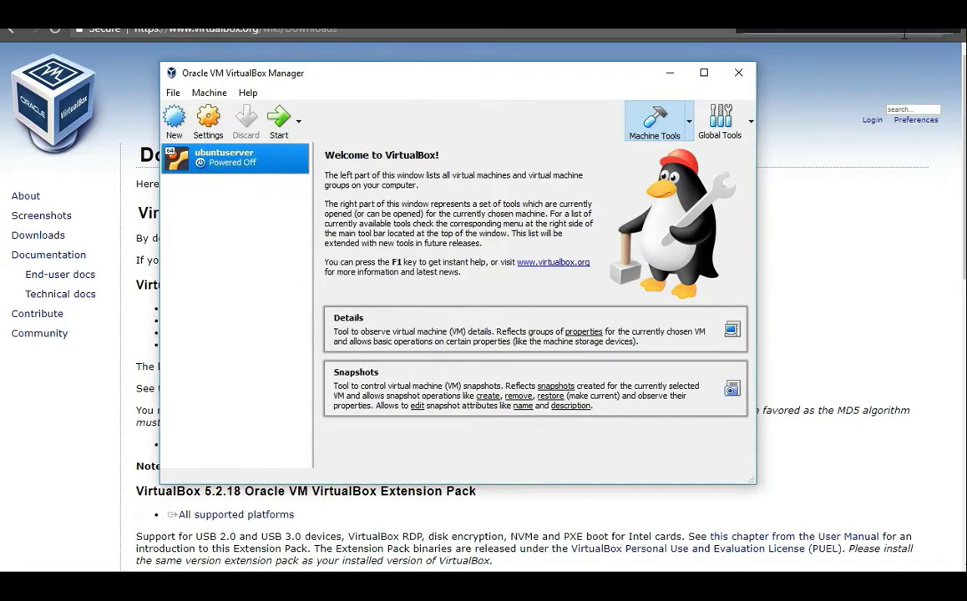
pyautogui.click(392, 193)
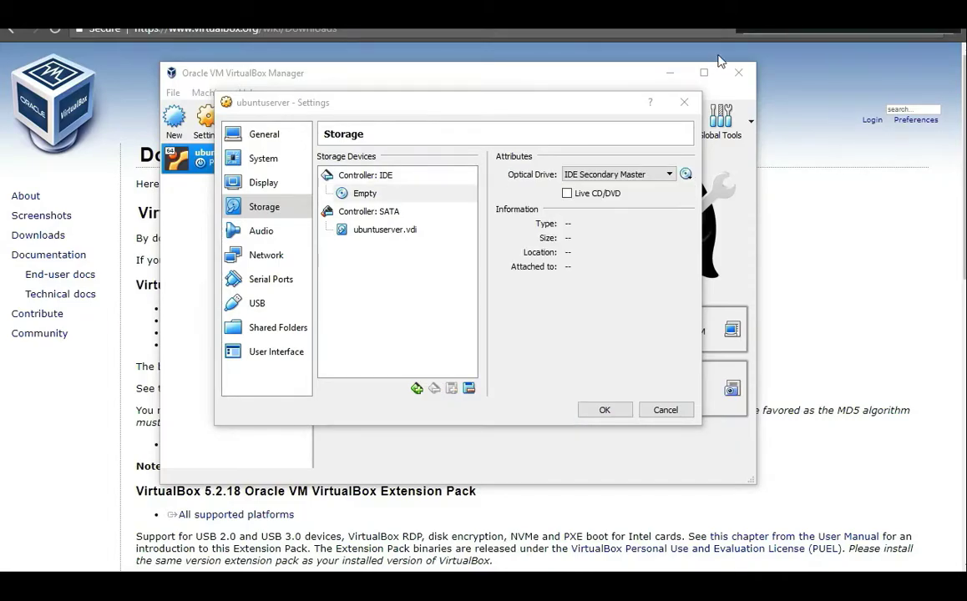
pyautogui.click(334, 192)
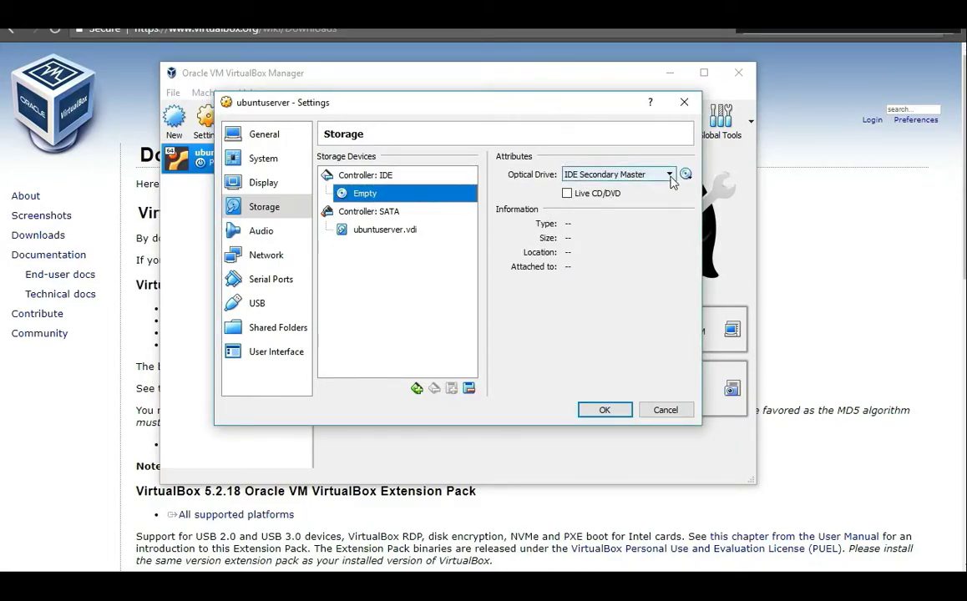
pyautogui.click(685, 175)
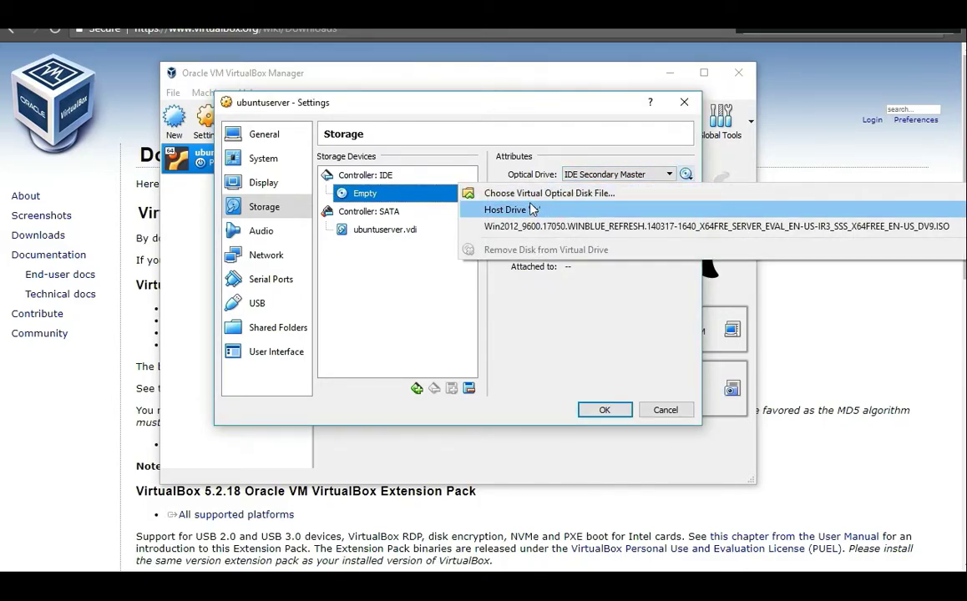
pyautogui.click(799, 30)
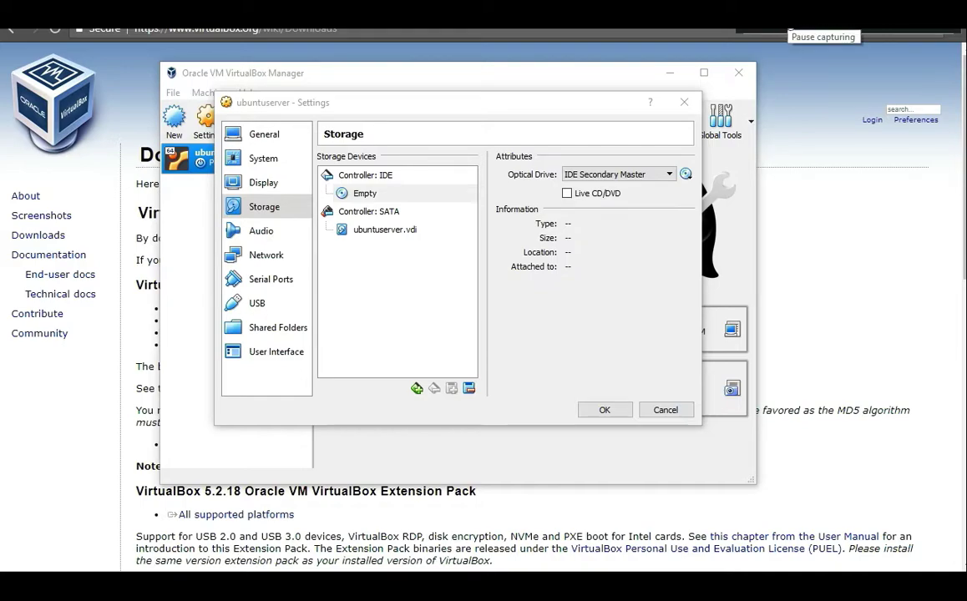
pyautogui.click(671, 175)
pyautogui.click(687, 177)
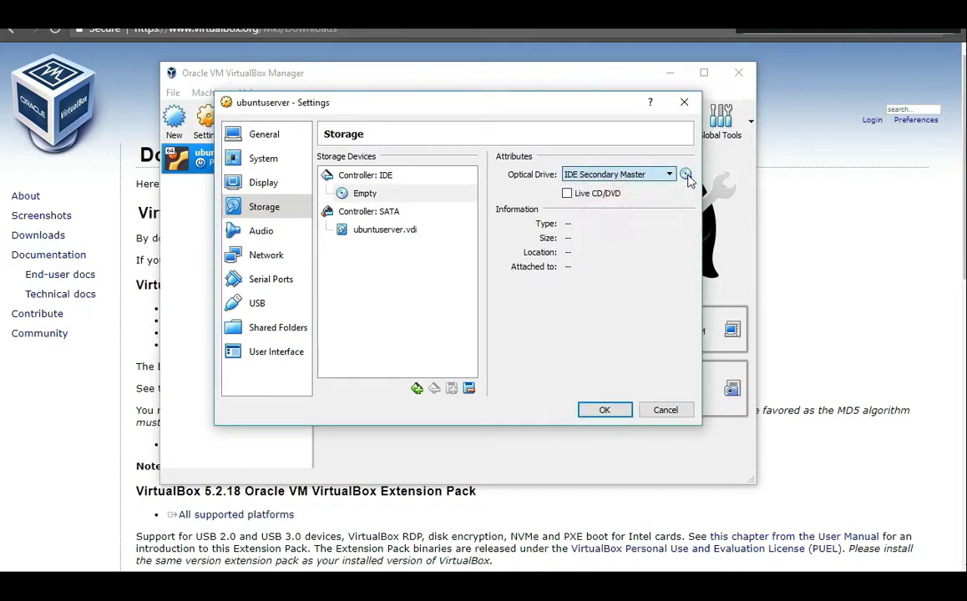
pyautogui.click(687, 177)
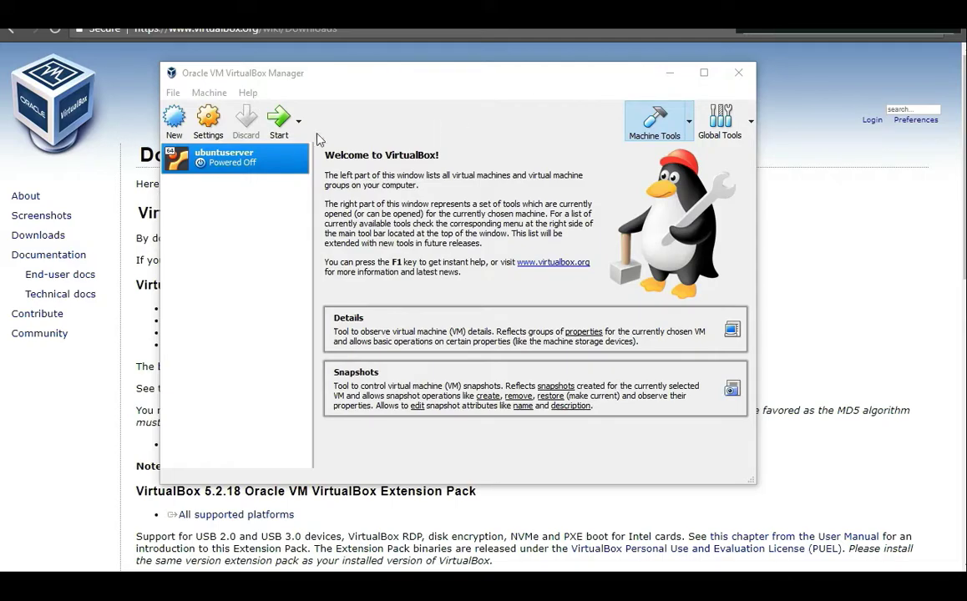
# Start the ubuntuserver virtual machine using the Normal Start option
pyautogui.click(253, 163)
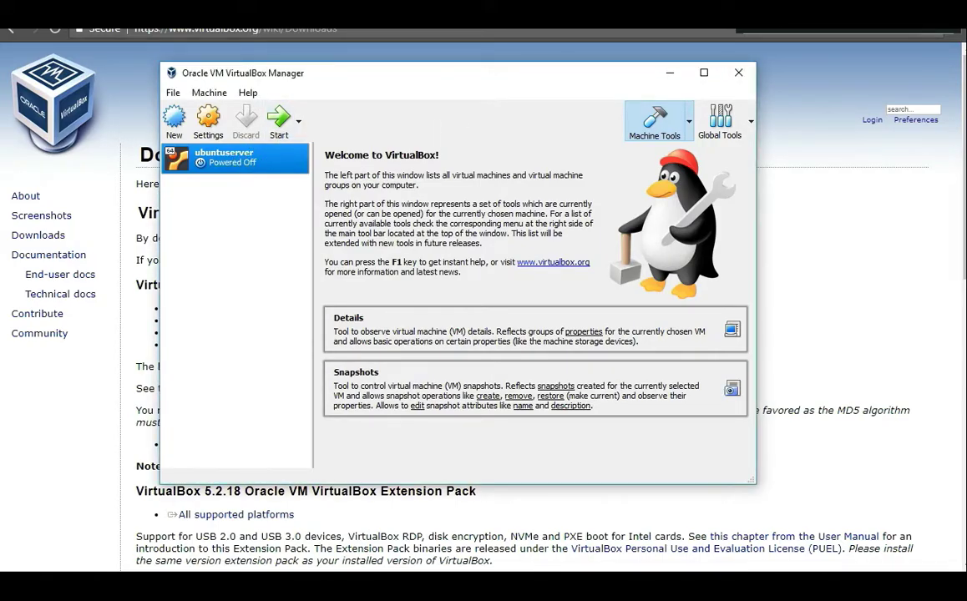
pyautogui.rightClick(251, 156)
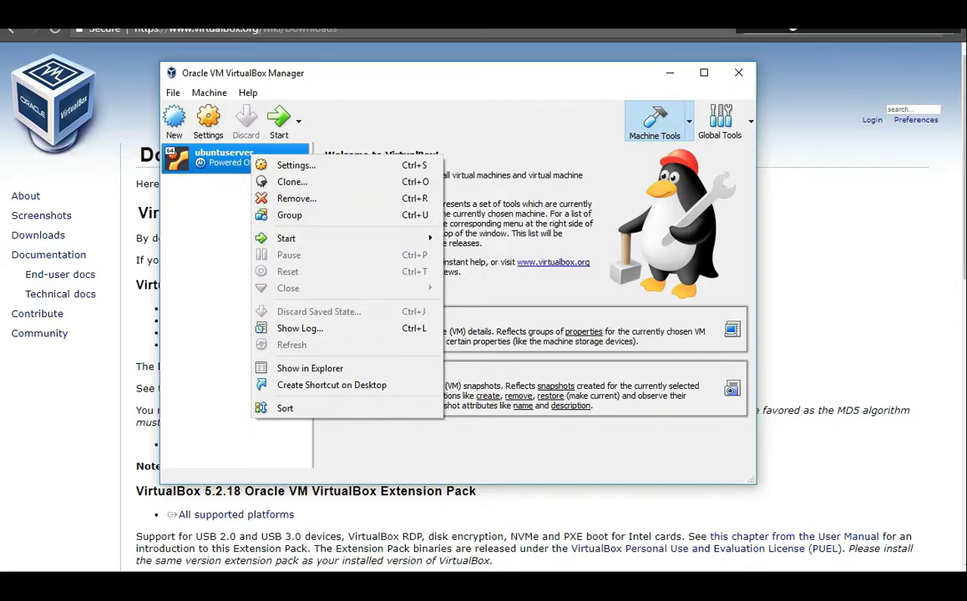
pyautogui.click(792, 25)
pyautogui.rightClick(263, 165)
pyautogui.moveTo(423, 254)
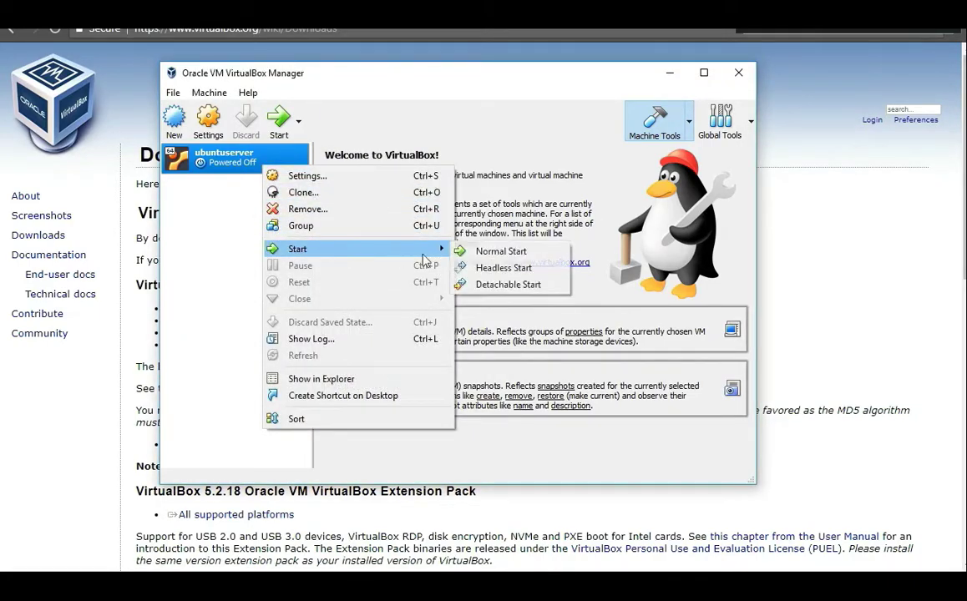
pyautogui.click(464, 252)
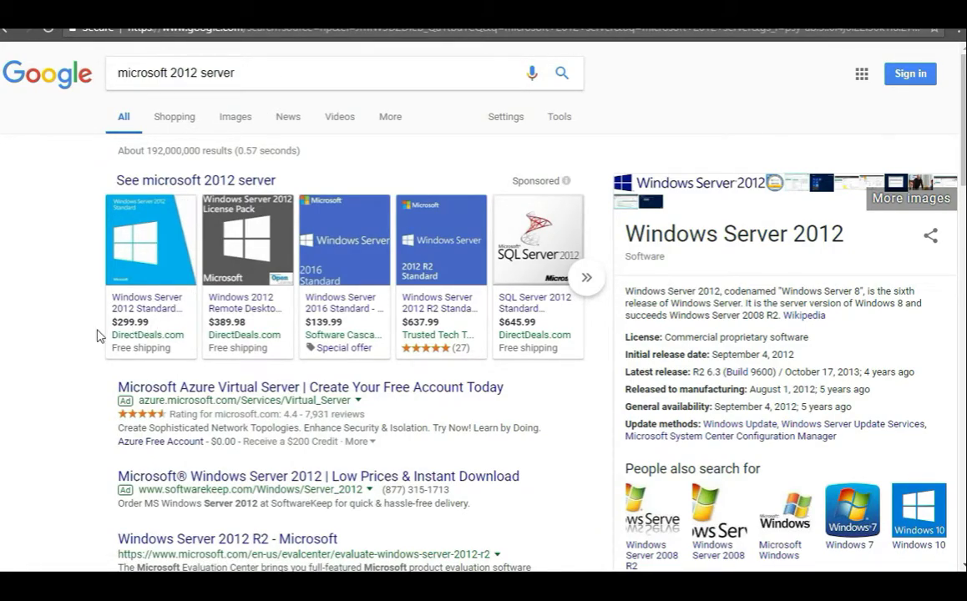
# Find Microsoft's Windows Server 2012 R2 evaluation page in the microsoft 2012 server search results and highlight its address
pyautogui.scroll(-3, 78, 358)
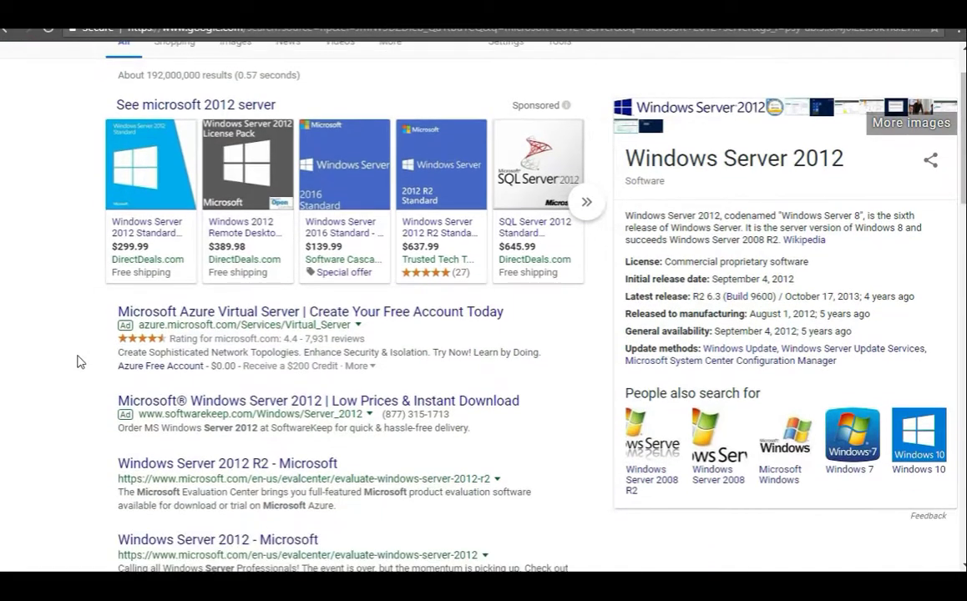
pyautogui.scroll(3, 80, 359)
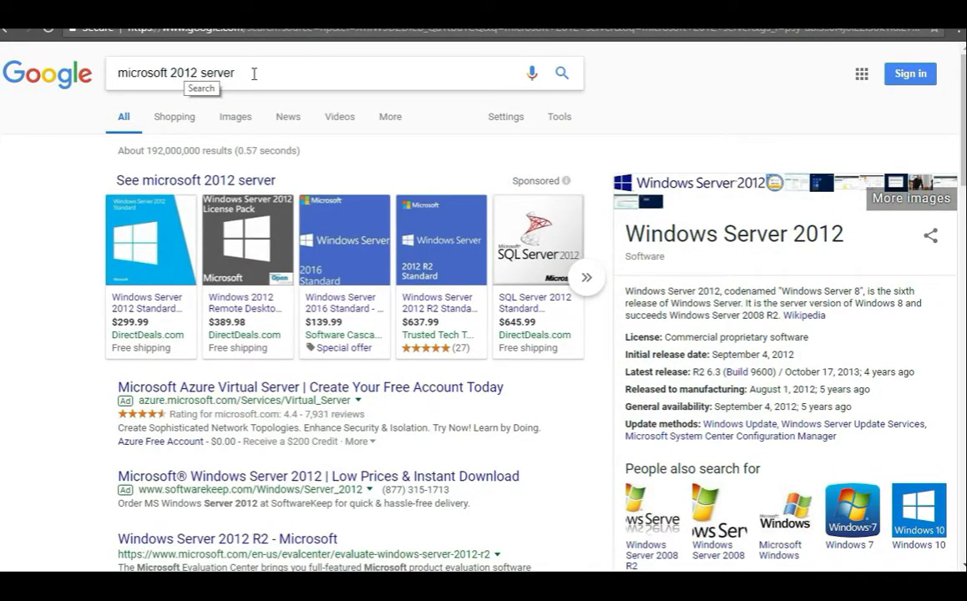
pyautogui.scroll(-3, 86, 375)
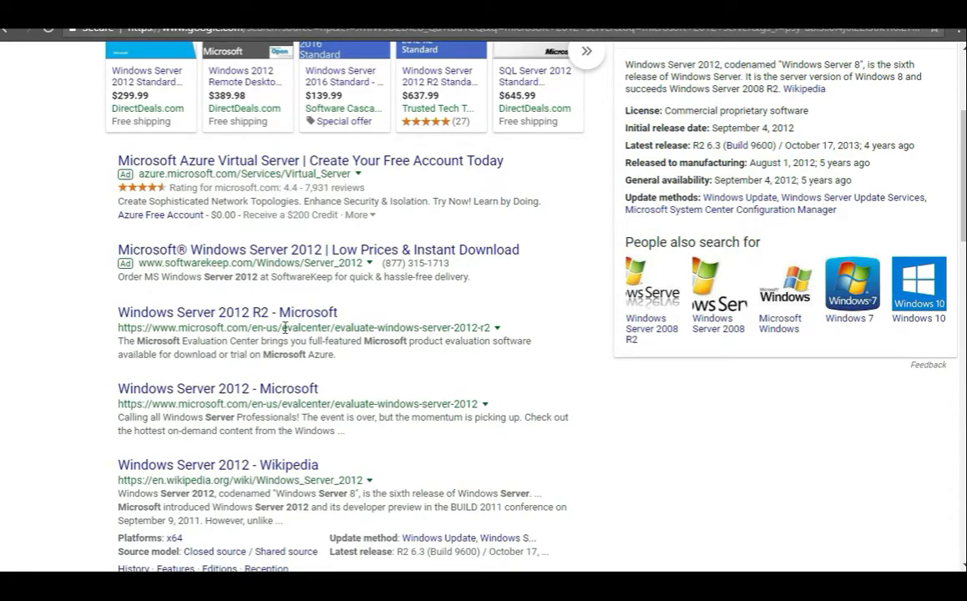
pyautogui.moveTo(492, 328); pyautogui.dragTo(122, 328)
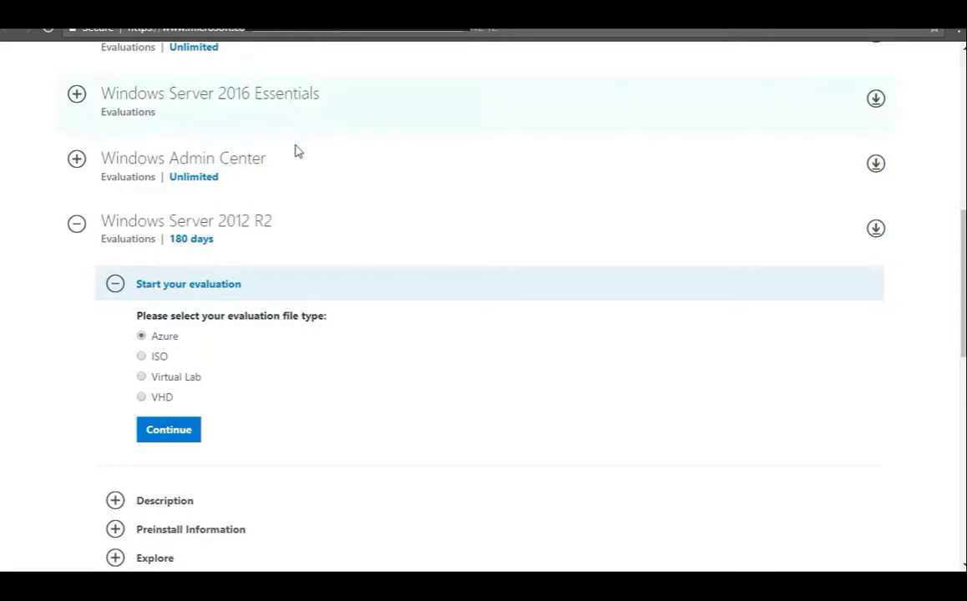
# Review the Evaluation Center product family and choose ISO as the evaluation file type for Windows Server 2012 R2
pyautogui.scroll(5, 278, 217)
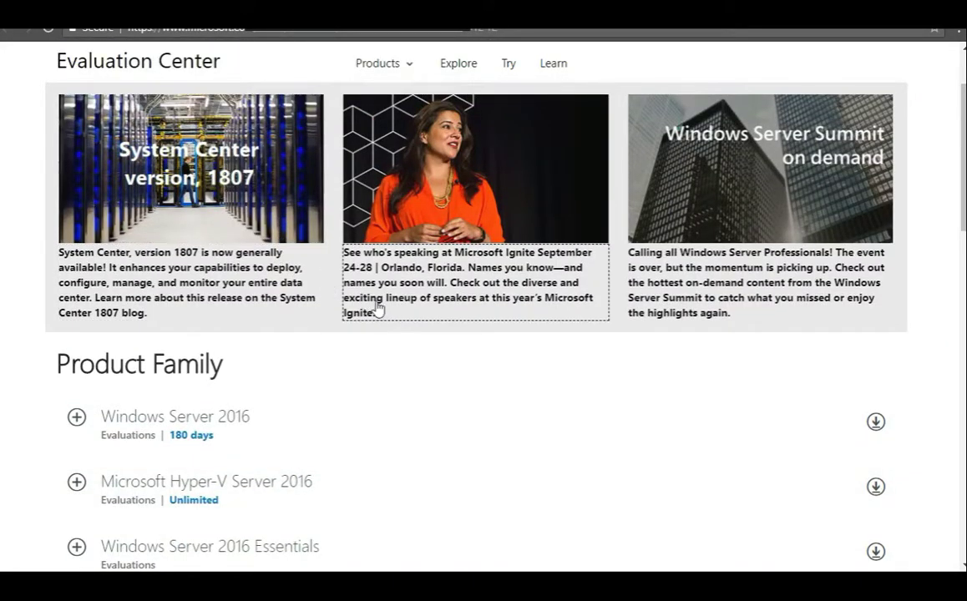
pyautogui.scroll(-1, 424, 309)
pyautogui.scroll(3, 423, 309)
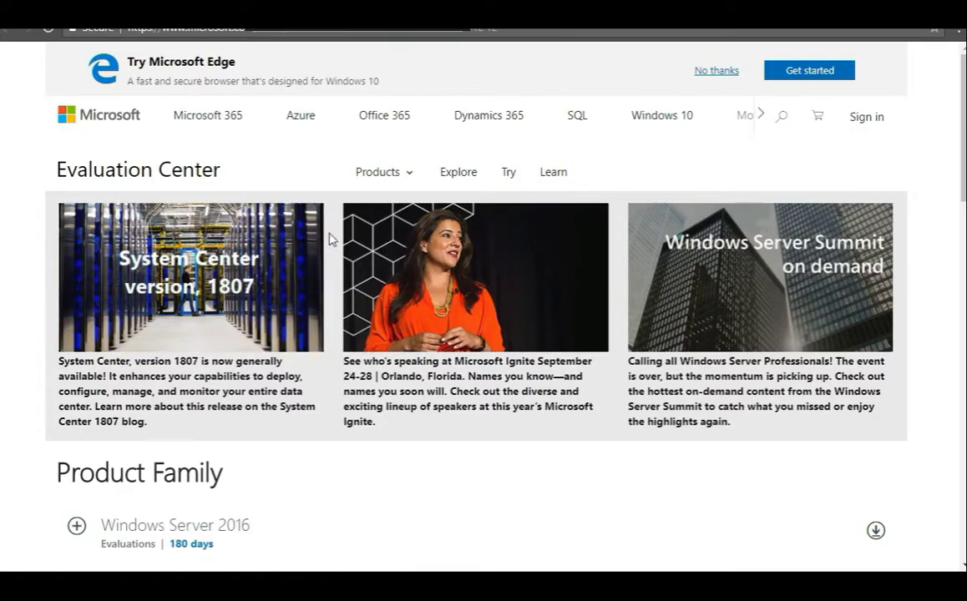
pyautogui.scroll(-2, 516, 265)
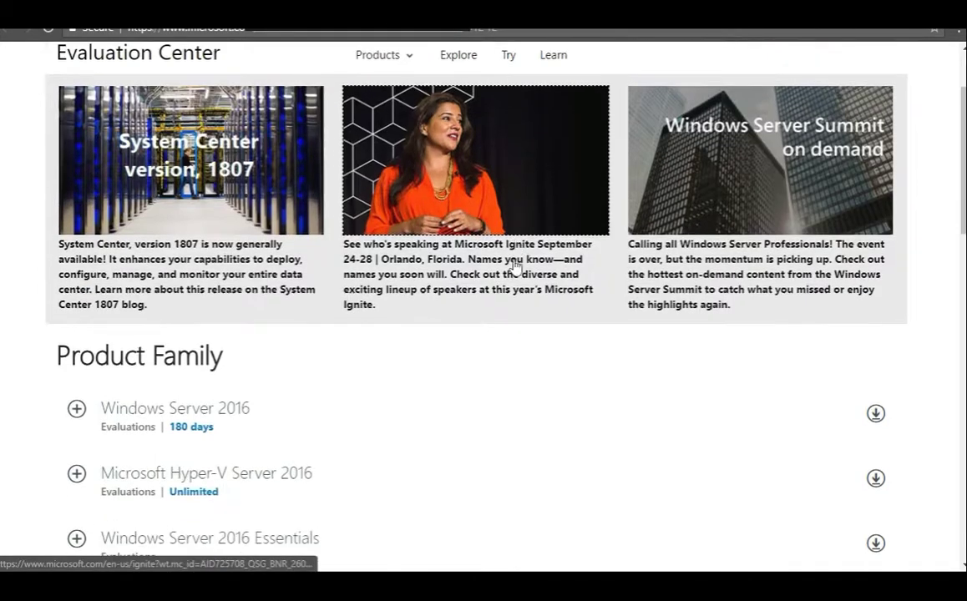
pyautogui.scroll(-1, 505, 268)
pyautogui.scroll(-1, 467, 281)
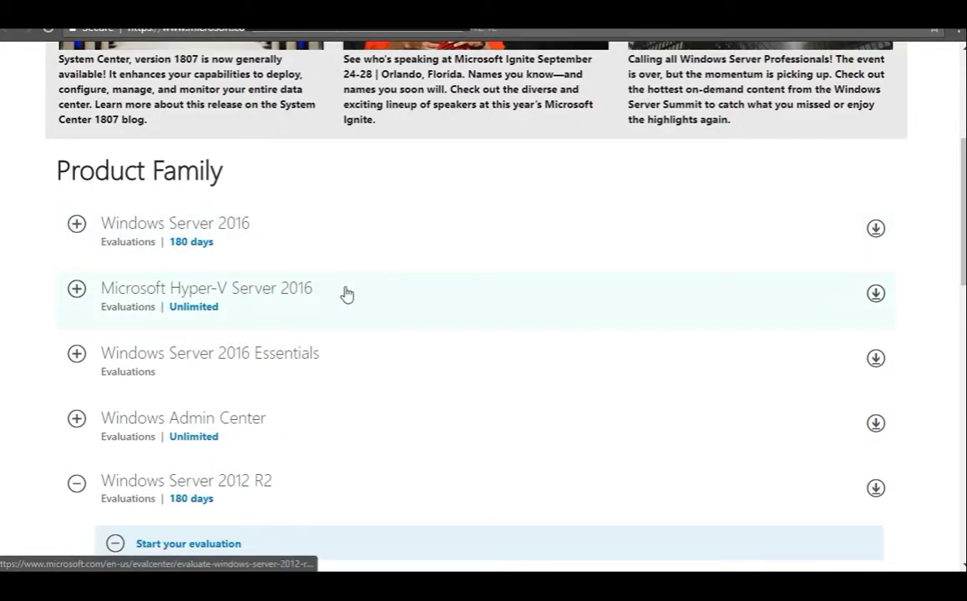
pyautogui.scroll(-1, 166, 333)
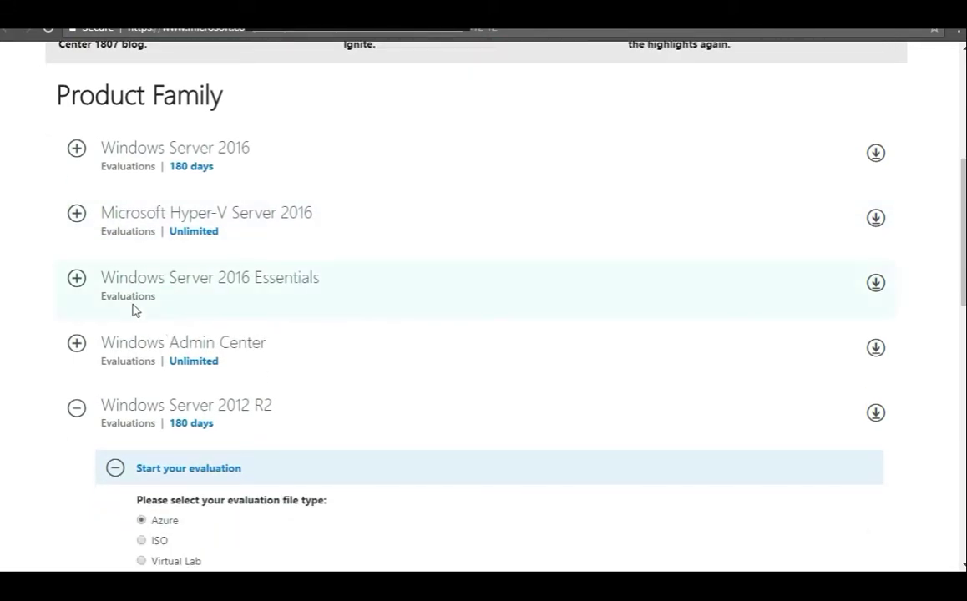
pyautogui.scroll(-2, 134, 346)
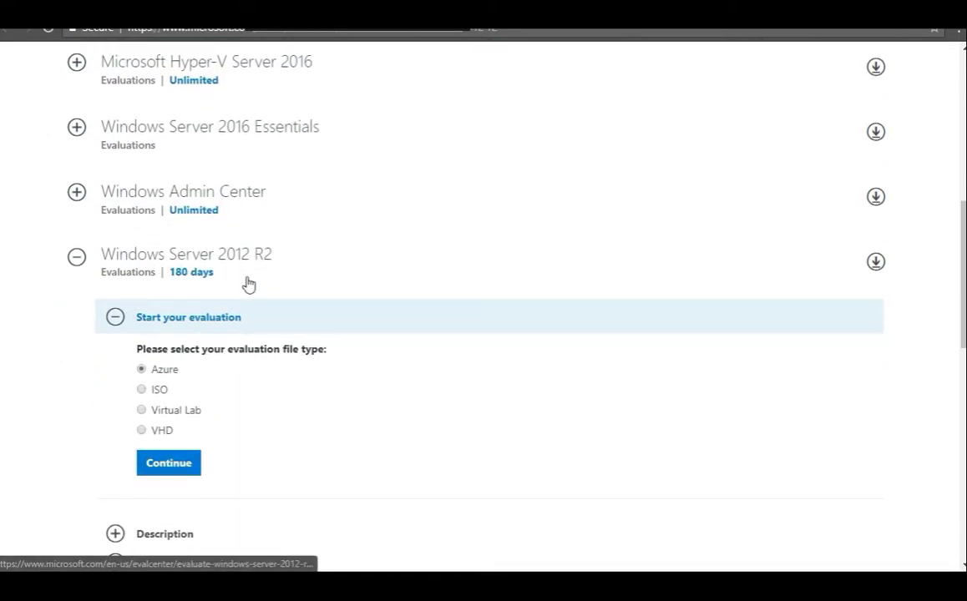
pyautogui.click(142, 389)
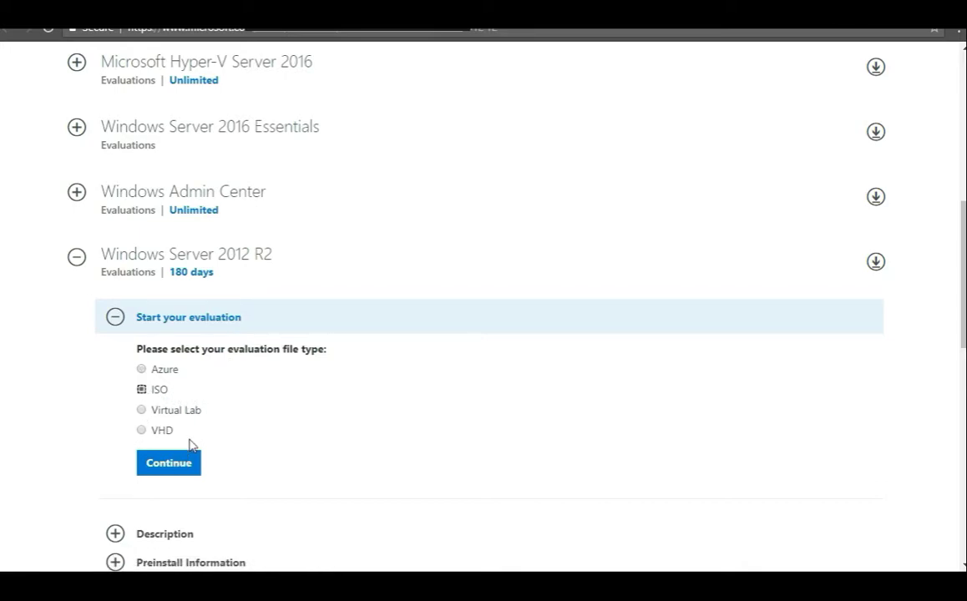
pyautogui.scroll(-1, 205, 436)
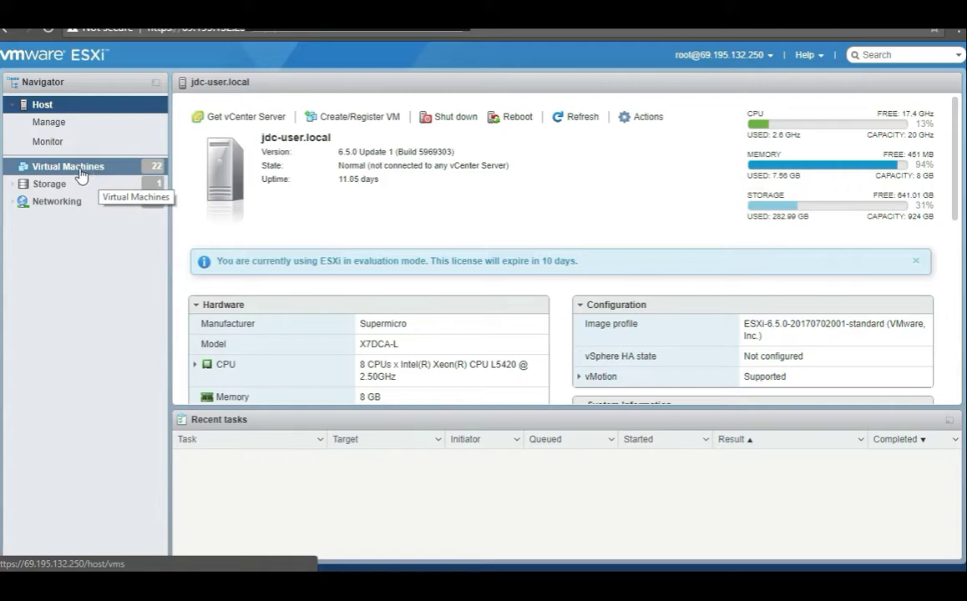
# Switch to the VMware ESXi host, browse the files in datastore1 and widen the file name column
pyautogui.click(48, 185)
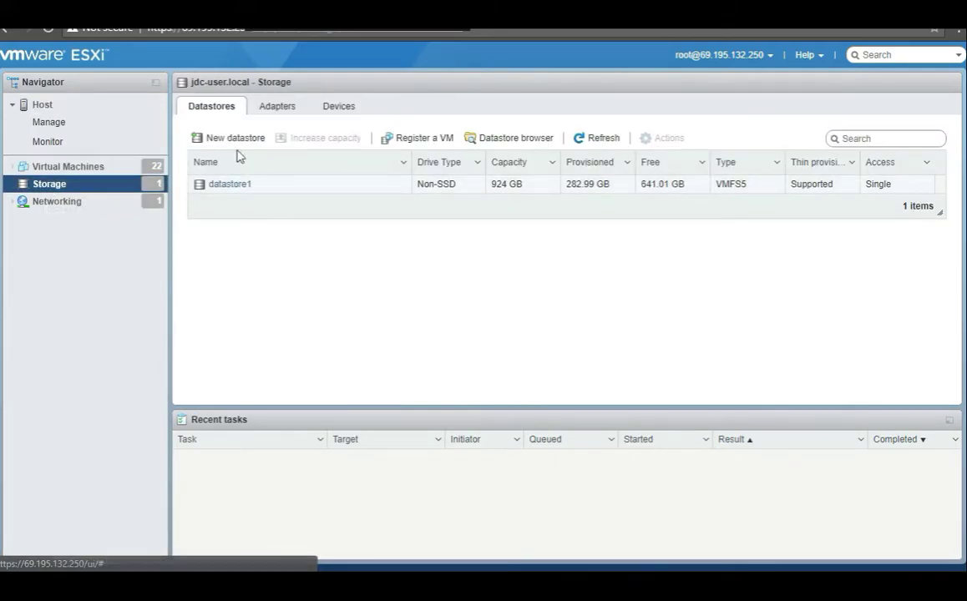
pyautogui.click(222, 187)
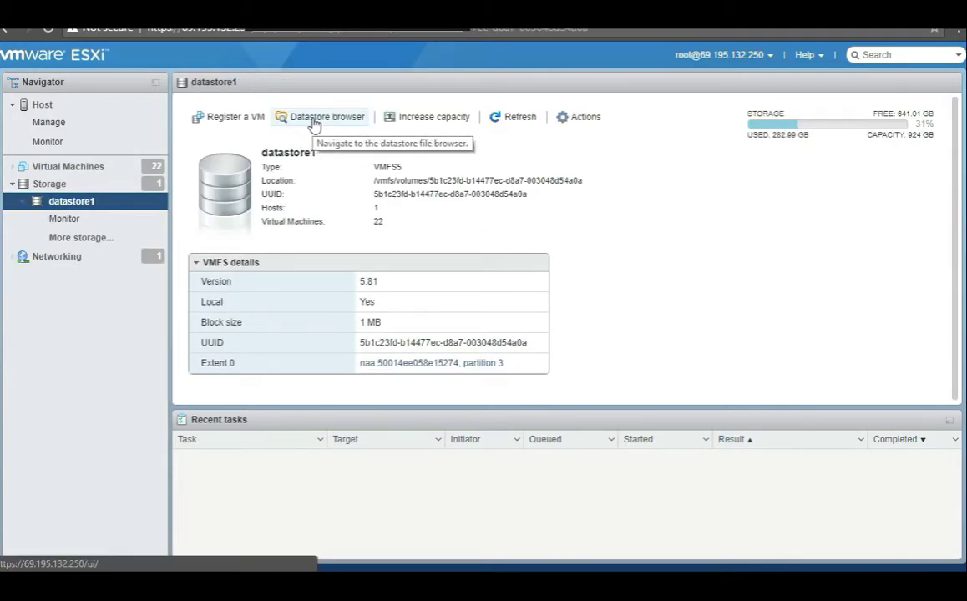
pyautogui.click(314, 124)
pyautogui.scroll(-2, 356, 333)
pyautogui.scroll(-5, 356, 333)
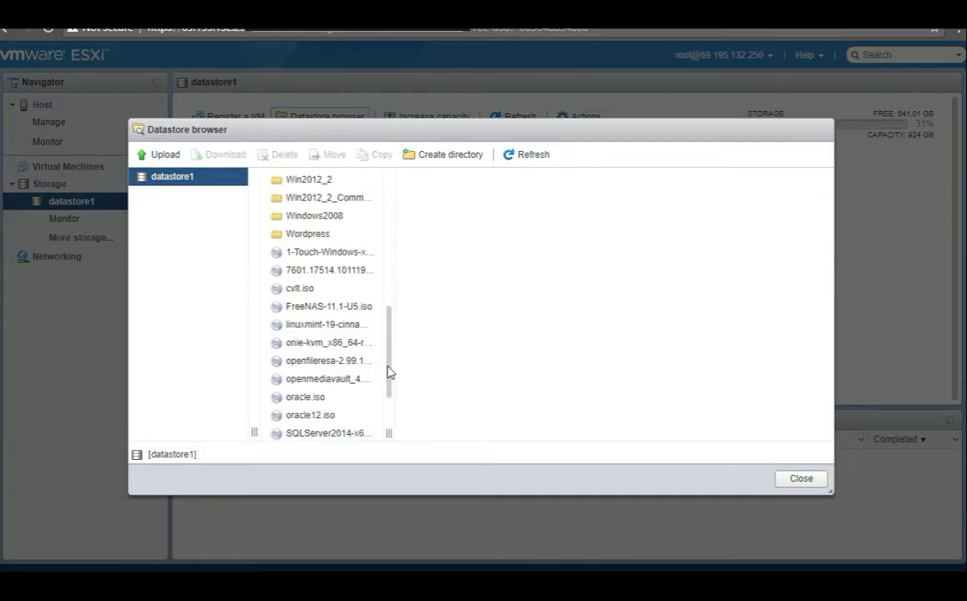
pyautogui.moveTo(388, 433); pyautogui.dragTo(501, 434)
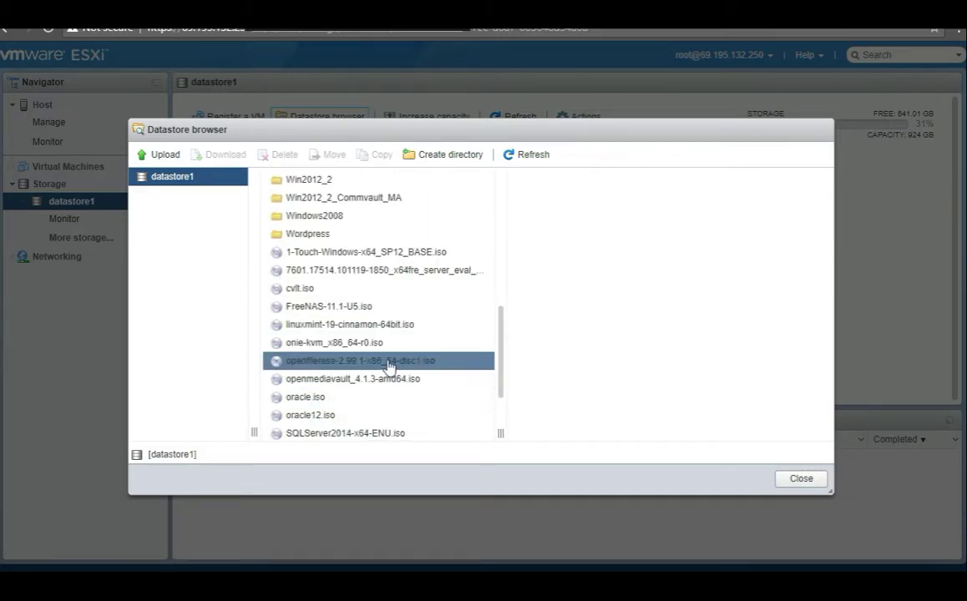
# Inspect the 7601.17514 and Win2012_9600.17050 Windows Server evaluation ISO files in datastore1 and close the file browser
pyautogui.click(417, 272)
pyautogui.scroll(-3, 399, 365)
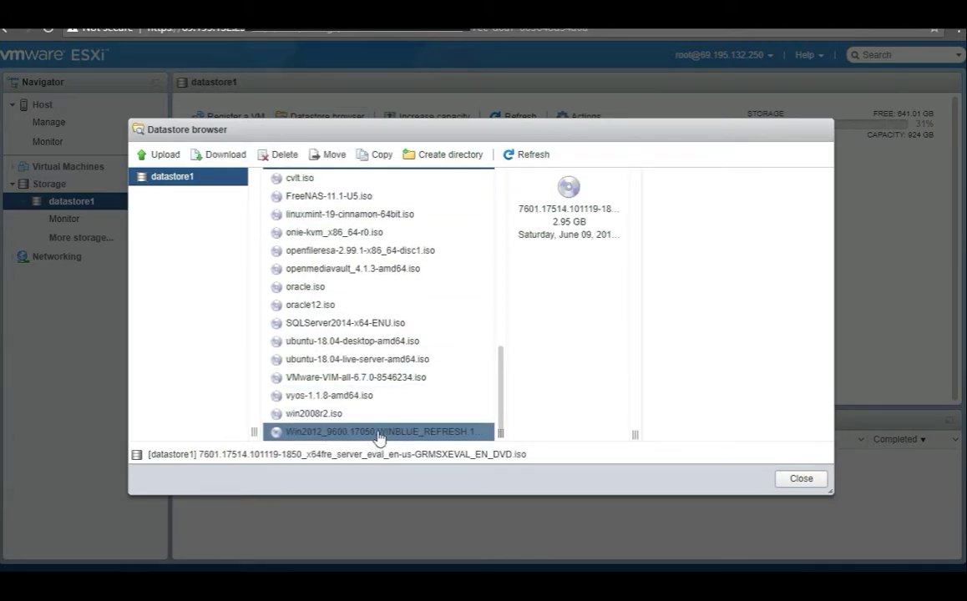
pyautogui.click(449, 433)
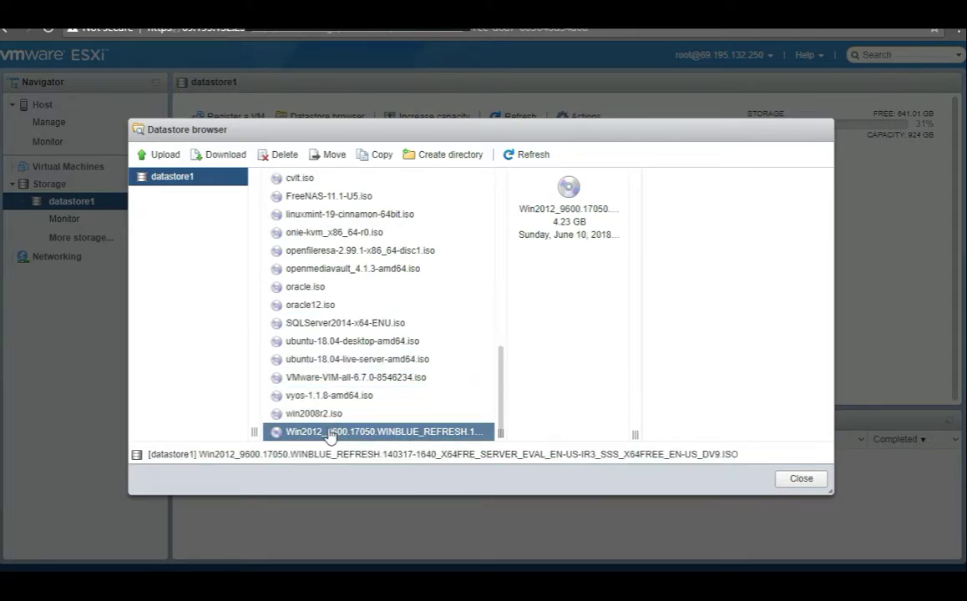
pyautogui.click(800, 483)
pyautogui.click(287, 12)
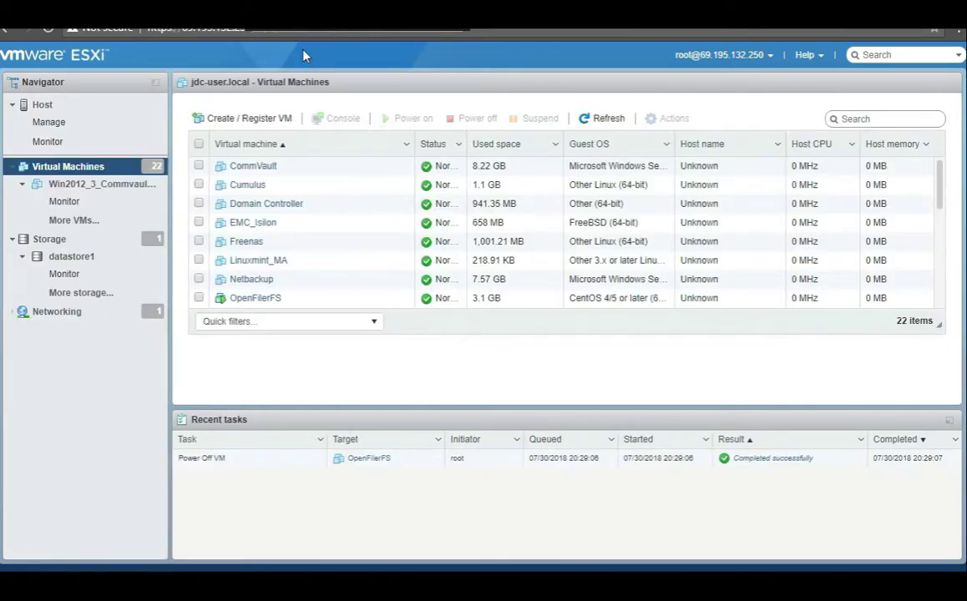
# Start creating a new virtual machine on the ESXi host and enter Windowsactive12 as its name
pyautogui.click(222, 122)
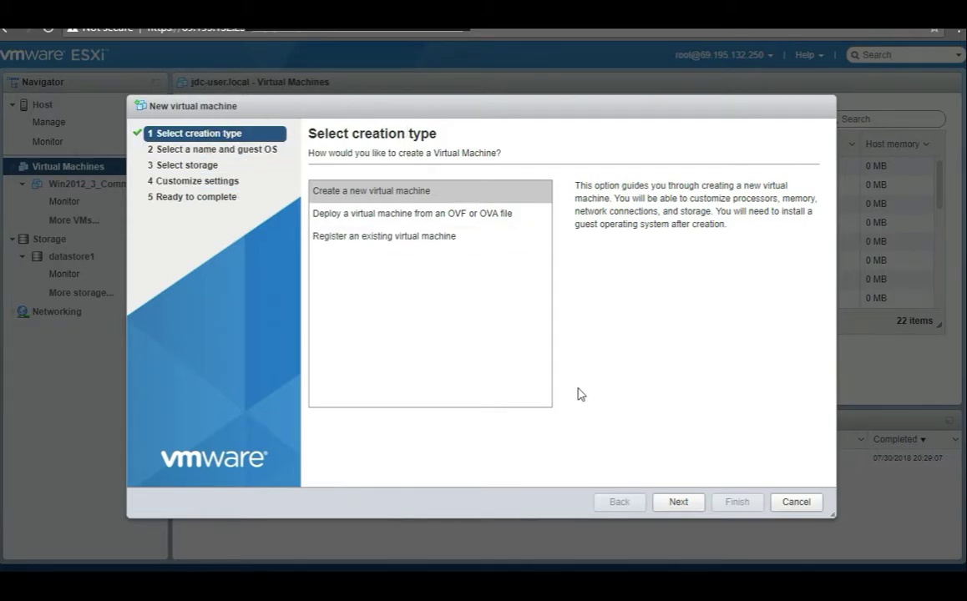
pyautogui.click(789, 498)
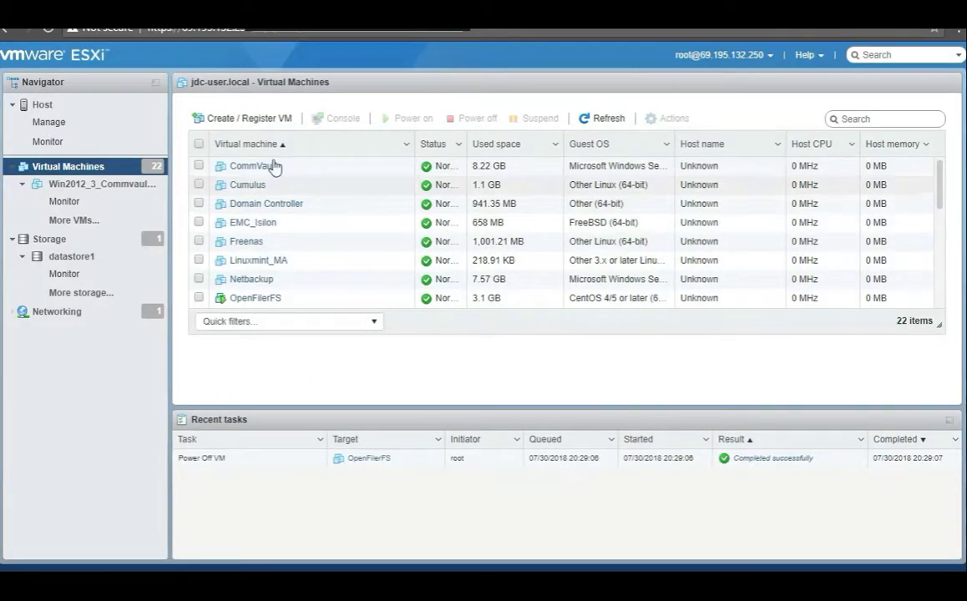
pyautogui.click(229, 125)
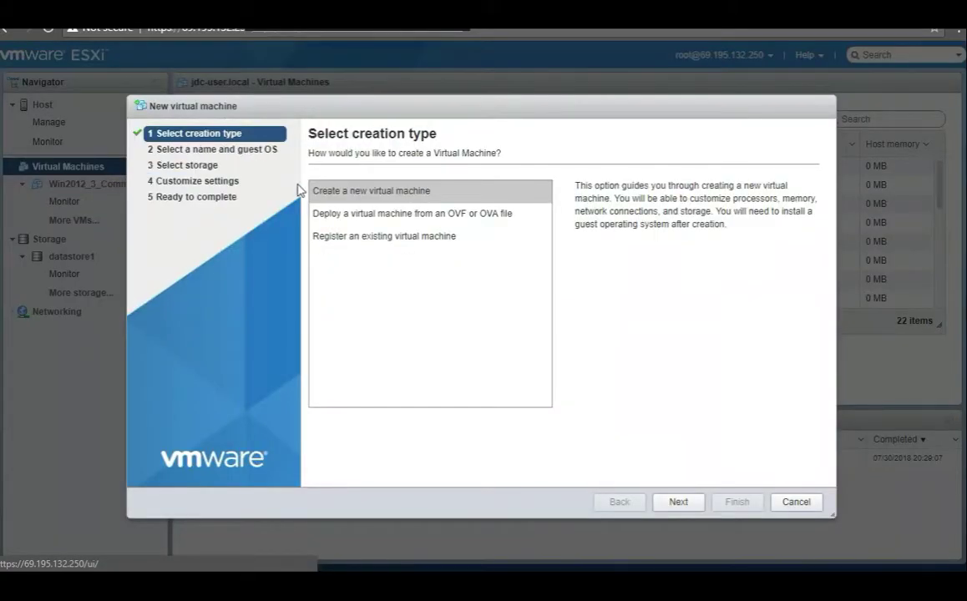
pyautogui.click(676, 504)
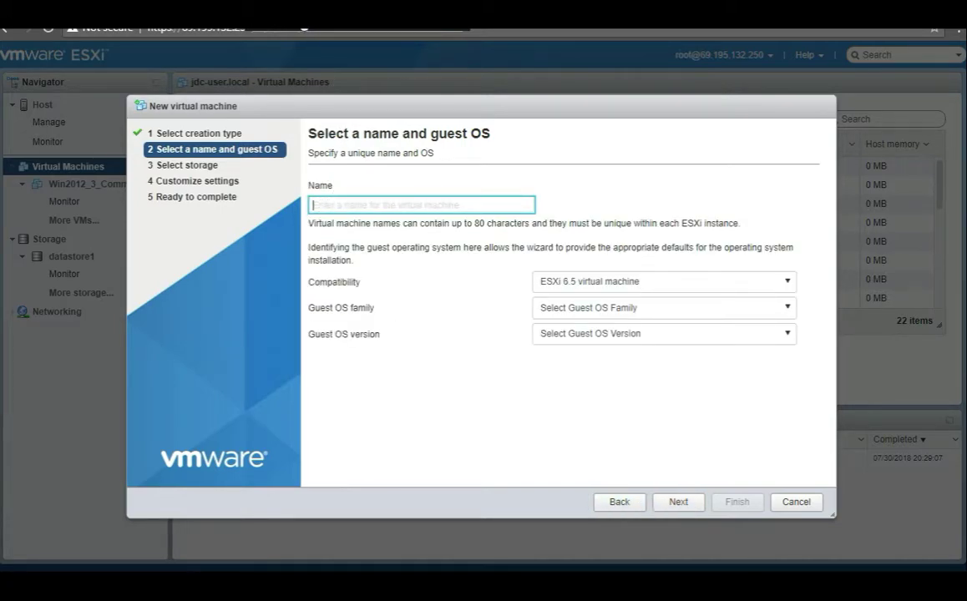
pyautogui.write('Windowsactive12')
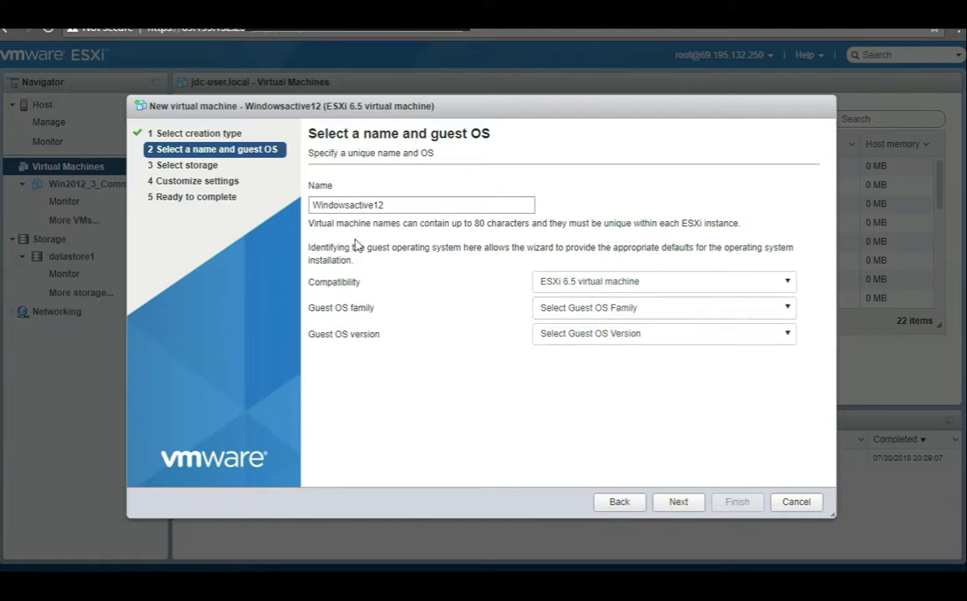
pyautogui.click(313, 205)
pyautogui.click(425, 203)
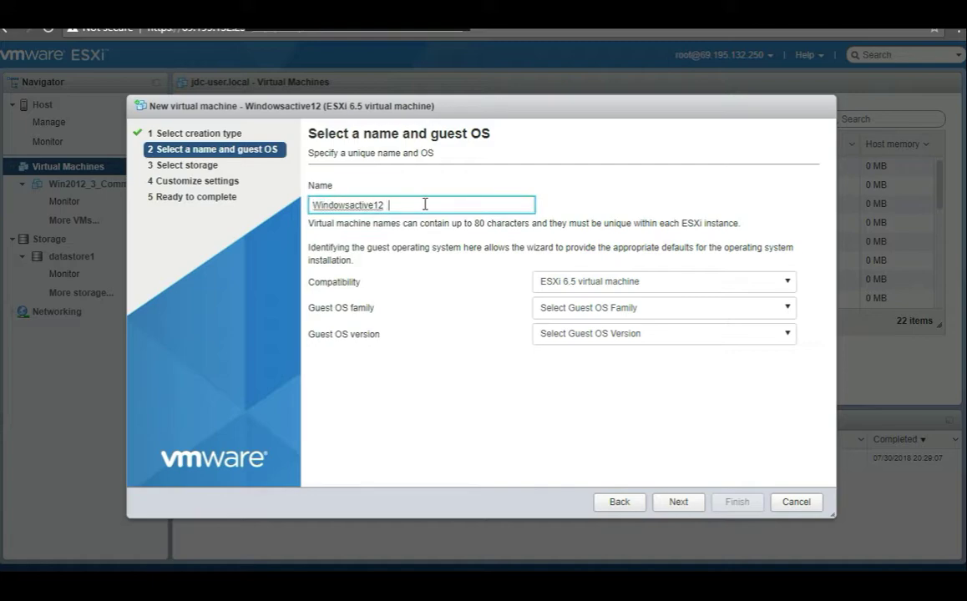
# Switch to Notepad and note Dallas and Windows server on separate lines as a server naming example
pyautogui.click(329, 212)
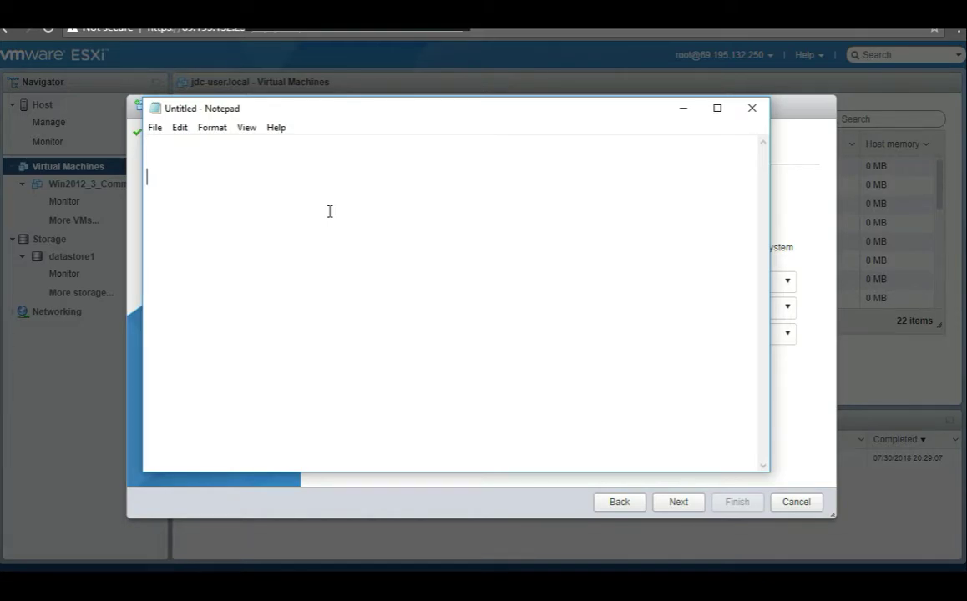
pyautogui.write('Dallas')
pyautogui.press('Return')
pyautogui.write('Windows server')
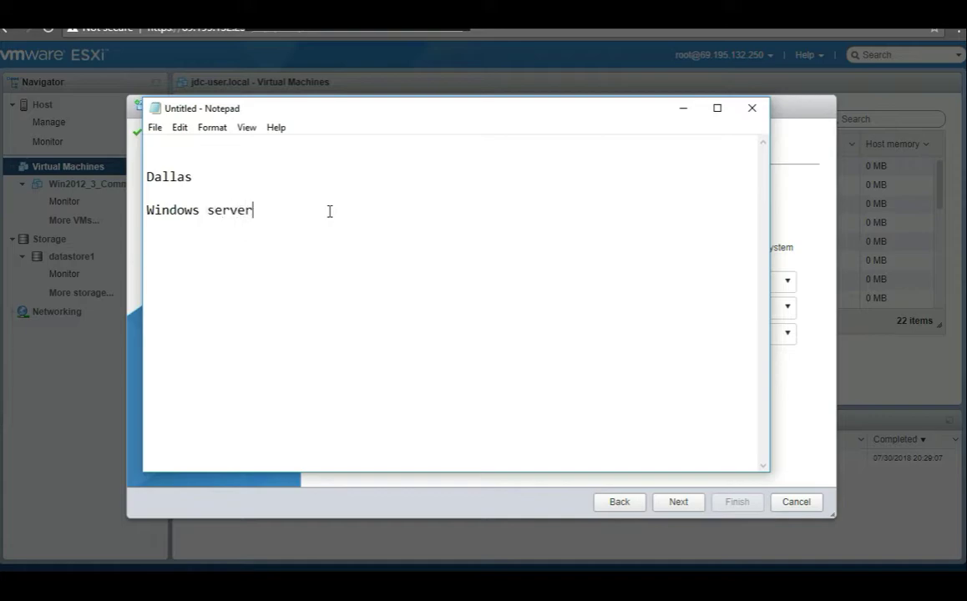
pyautogui.press('Return')
pyautogui.press('BackSpace')
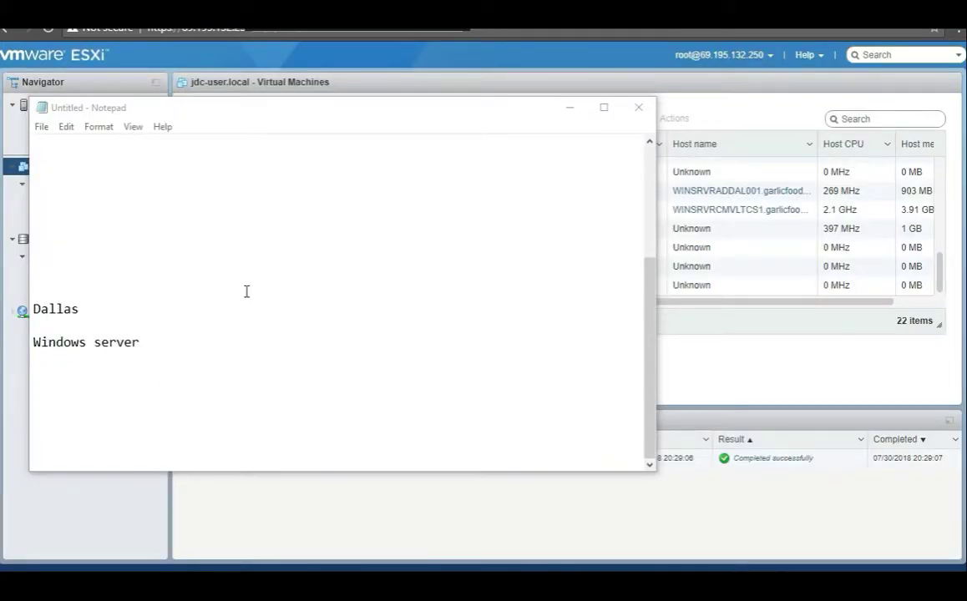
# Add the abbreviation winsrvr on its own line beneath Windows server
pyautogui.click(202, 349)
pyautogui.press('Return')
pyautogui.press('Return')
pyautogui.write('winsrvr')
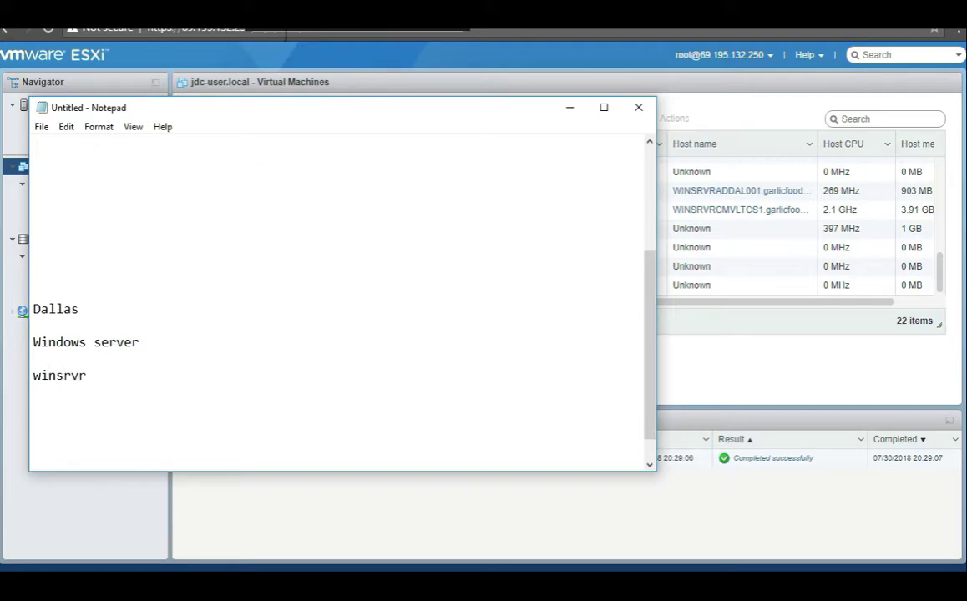
# Append active directory to the Windows server line and the matching abbreviation ad to winsrvr
pyautogui.click(185, 340)
pyautogui.write('active directory')
pyautogui.press('Down')
pyautogui.press('Down')
pyautogui.press('Down')
pyautogui.press('BackSpace')
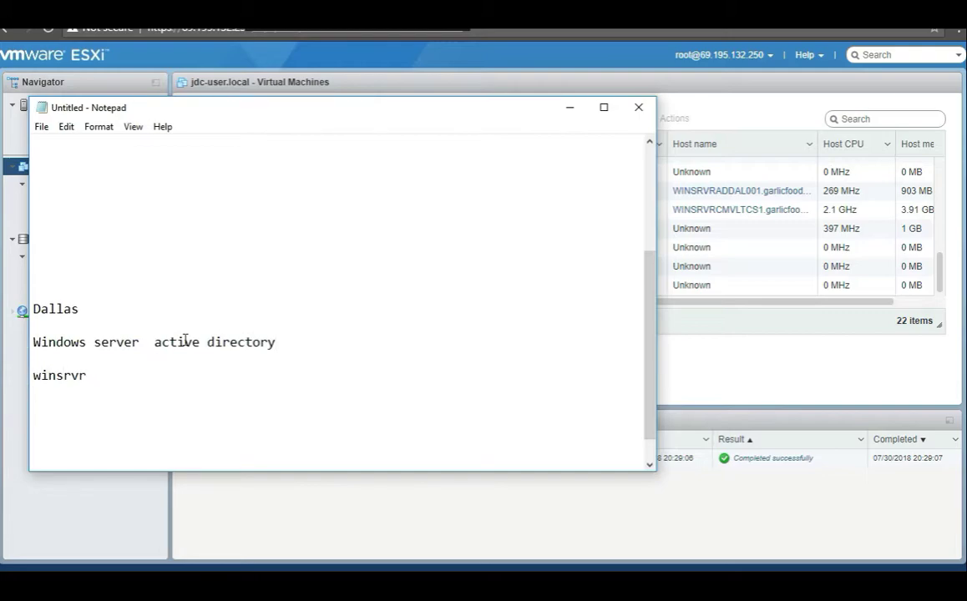
pyautogui.write('ad')
# Append dallas to the Windows server active directory line and the abbreviation dal to winsrvrad
pyautogui.press('Up')
pyautogui.press('Up')
pyautogui.press('Right')
pyautogui.press('Right')
pyautogui.press('Right')
pyautogui.press('Right')
pyautogui.press('Right')
pyautogui.press('Right')
pyautogui.press('Right')
pyautogui.press('Right')
pyautogui.press('Right')
pyautogui.press('Right')
pyautogui.press('Right')
pyautogui.press('Right')
pyautogui.press('Right')
pyautogui.press('Right')
pyautogui.press('Right')
pyautogui.press('Right')
pyautogui.press('Right')
pyautogui.press('Right')
pyautogui.press('Right')
pyautogui.press('Right')
pyautogui.press('Right')
pyautogui.press('Right')
pyautogui.press('Right')
pyautogui.press('Right')
pyautogui.press('Right')
pyautogui.press('Right')
pyautogui.press('Right')
pyautogui.press('Right')
pyautogui.write('dallas')
pyautogui.press('Down')
pyautogui.press('Down')
pyautogui.press('Right')
pyautogui.press('Right')
pyautogui.press('Right')
pyautogui.press('Right')
pyautogui.press('Right')
pyautogui.press('Right')
pyautogui.press('Right')
pyautogui.press('Right')
pyautogui.write('dal')
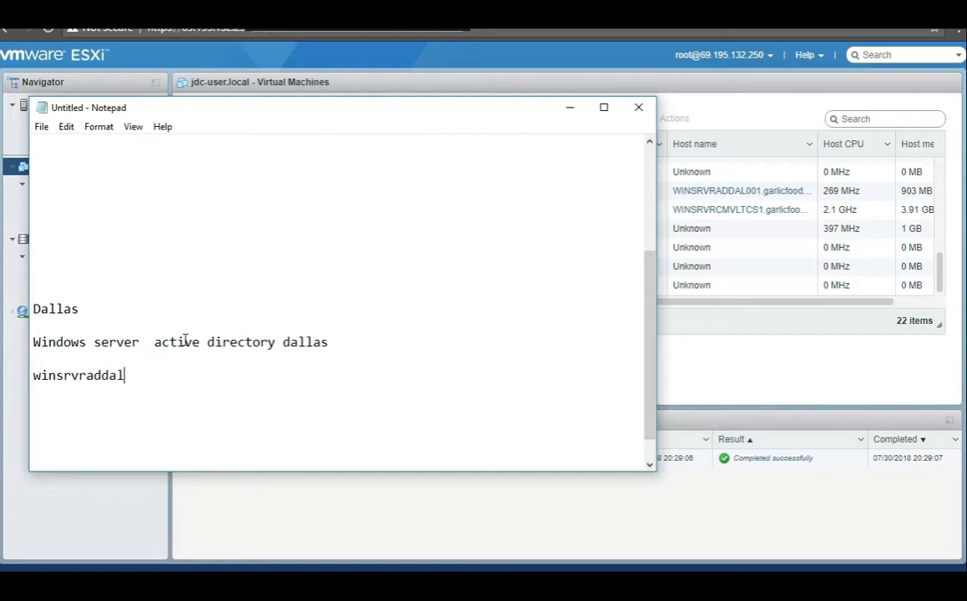
# Append the number 001 to the abbreviated server name to make it winsrvraddal001
pyautogui.press('Up')
pyautogui.press('Up')
pyautogui.press('End')
pyautogui.press('Down')
pyautogui.press('Down')
pyautogui.press('Right')
pyautogui.press('Right')
pyautogui.press('Right')
pyautogui.press('Right')
pyautogui.press('Right')
pyautogui.press('Right')
pyautogui.press('Right')
pyautogui.press('Right')
pyautogui.press('Right')
pyautogui.press('Right')
pyautogui.press('Right')
pyautogui.press('Right')
pyautogui.write('001')
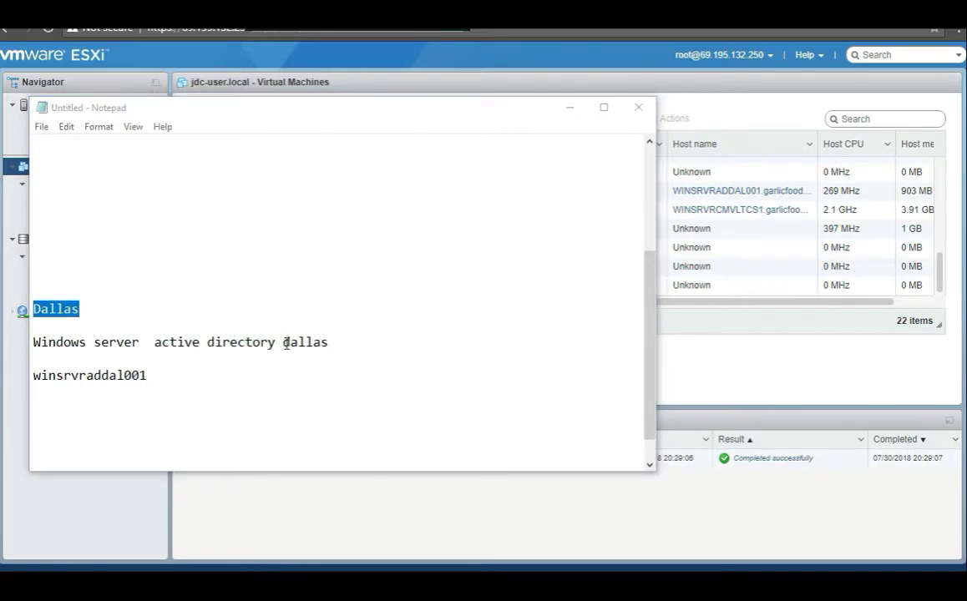
# Insert a blank line after the Windows server active directory dallas line and highlight winsrvr in the server name
pyautogui.click(286, 344)
pyautogui.click(335, 342)
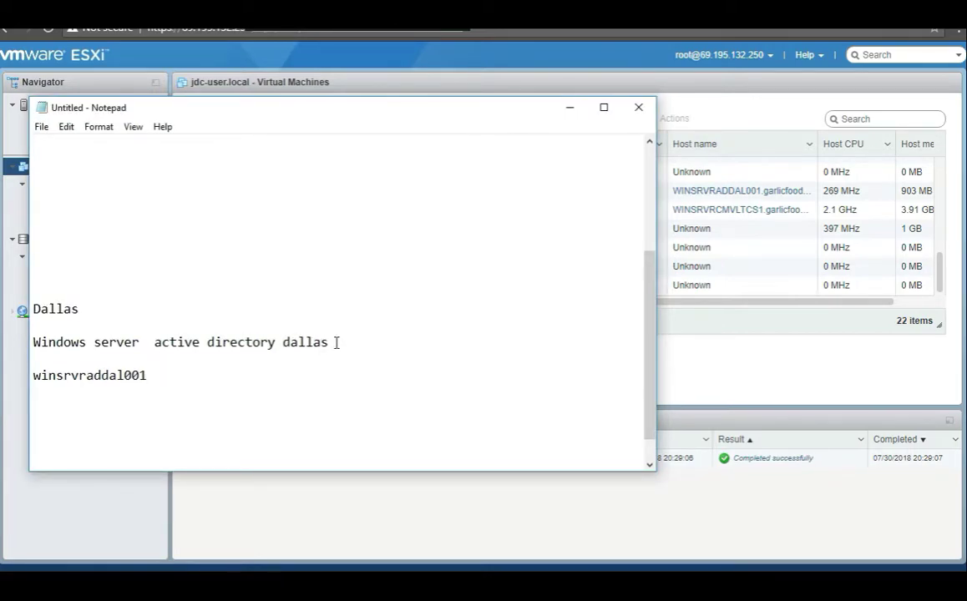
pyautogui.press('Return')
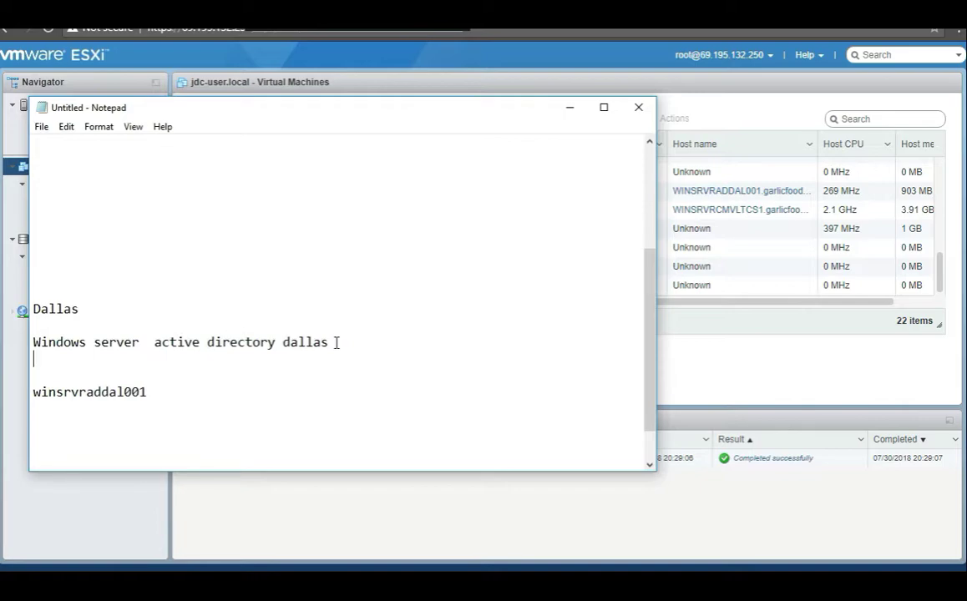
pyautogui.moveTo(88, 393); pyautogui.dragTo(32, 393)
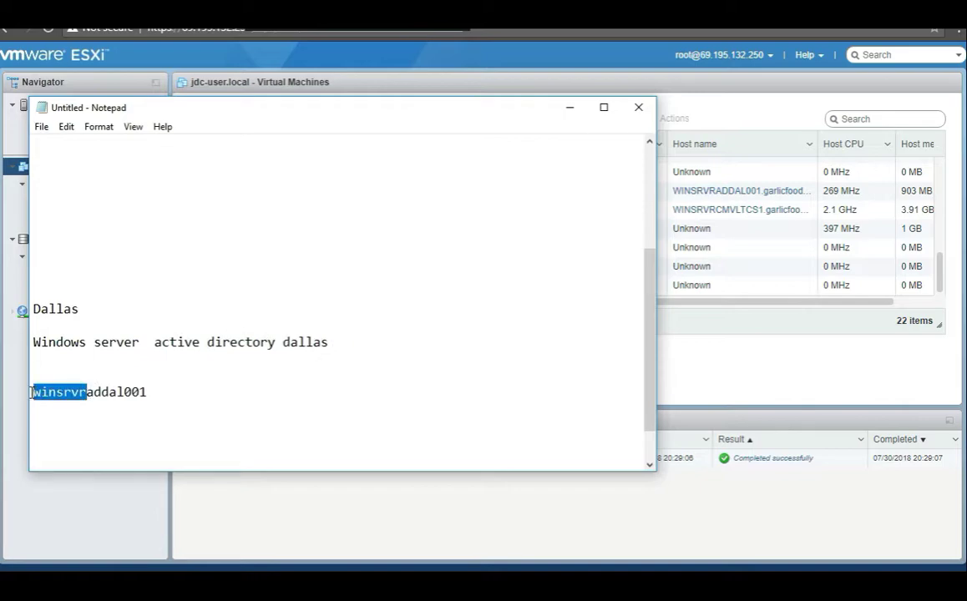
# Add the server name winsrvrspchi001 below winsrvraddal001, separated by blank lines
pyautogui.click(99, 372)
pyautogui.click(161, 388)
pyautogui.press('Return')
pyautogui.press('Return')
pyautogui.press('Return')
pyautogui.press('Return')
pyautogui.press('Return')
pyautogui.press('Return')
pyautogui.press('Return')
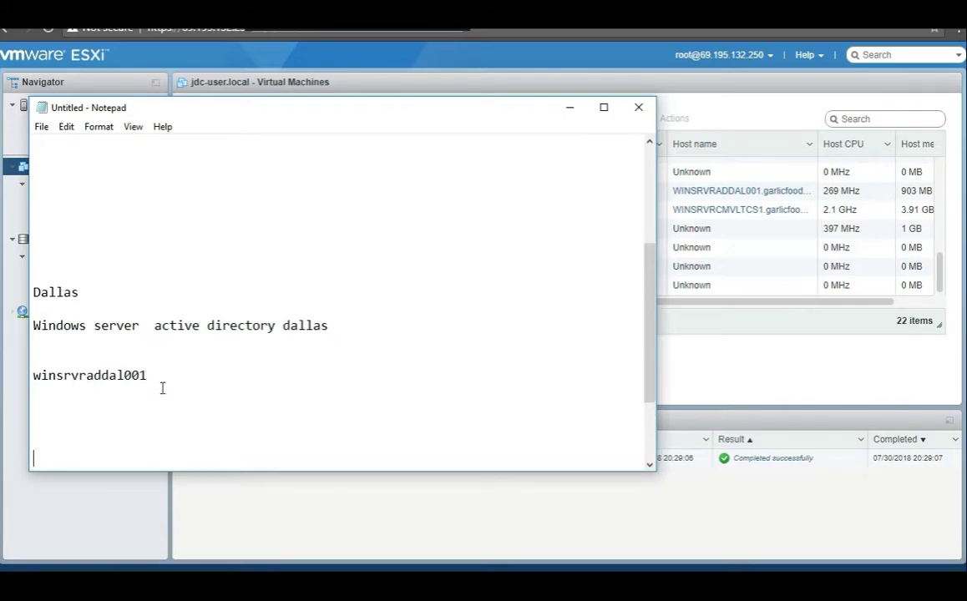
pyautogui.press('Up')
pyautogui.press('Up')
pyautogui.press('Up')
pyautogui.press('Up')
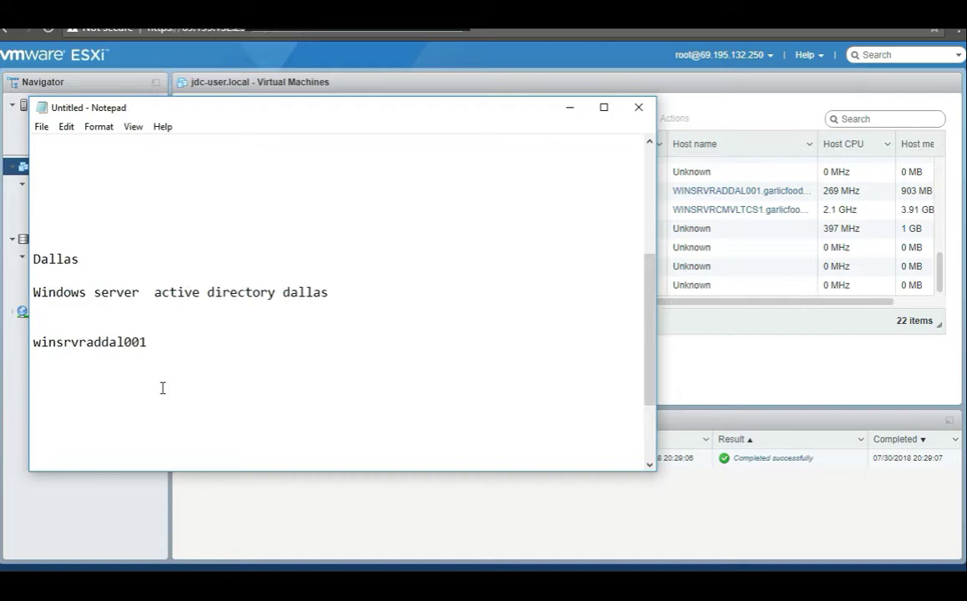
pyautogui.write('winsrvrsp')
pyautogui.write('chi')
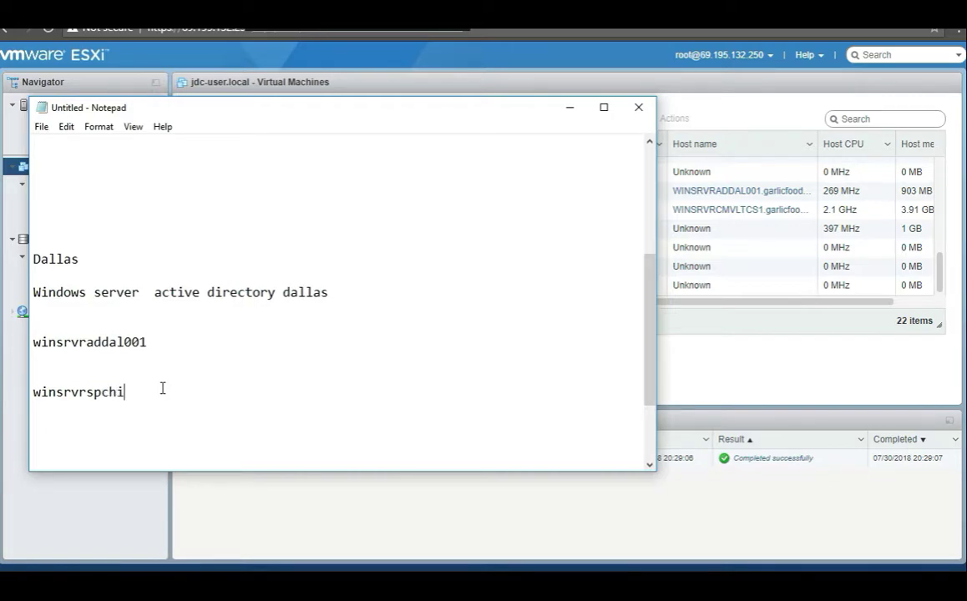
pyautogui.write('001')
pyautogui.click(267, 26)
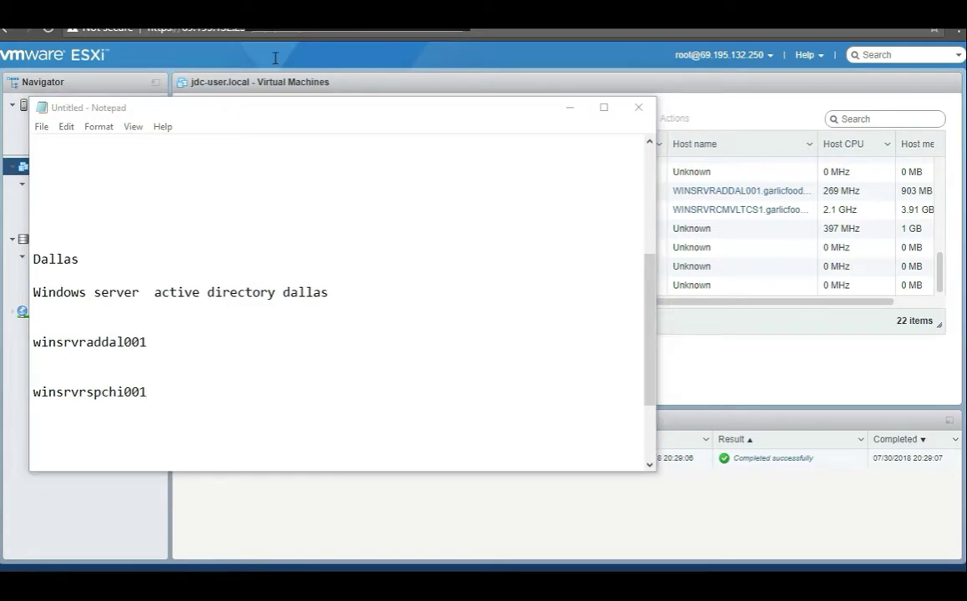
# Write the example server name pr12-ad93 below winsrvrspchi001 and highlight it
pyautogui.click(236, 404)
pyautogui.click(128, 417)
pyautogui.moveTo(94, 409); pyautogui.dragTo(66, 417)
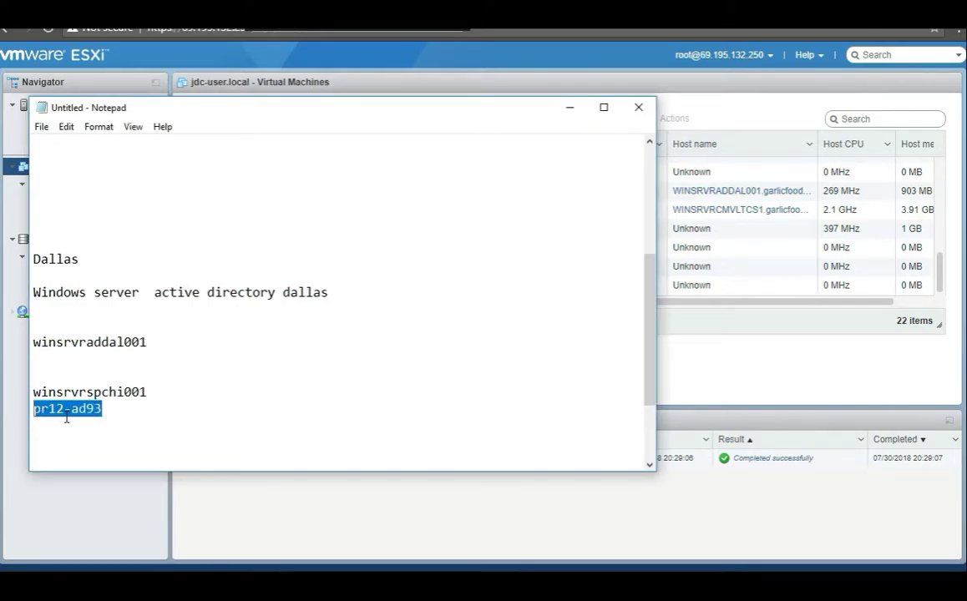
pyautogui.click(121, 412)
pyautogui.click(35, 414)
pyautogui.click(150, 392)
pyautogui.click(300, 30)
# Copy the name Windowsactive12 from the start of the note and switch back to the VMware ESXi host client
pyautogui.scroll(10, 310, 280)
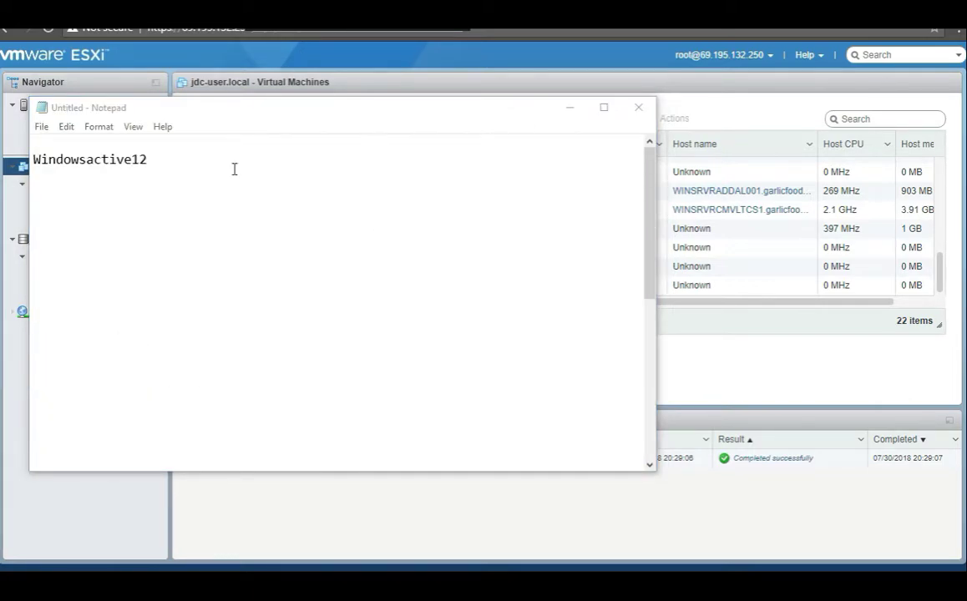
pyautogui.moveTo(150, 160); pyautogui.dragTo(28, 161)
pyautogui.hotkey('ctrl', 'c')
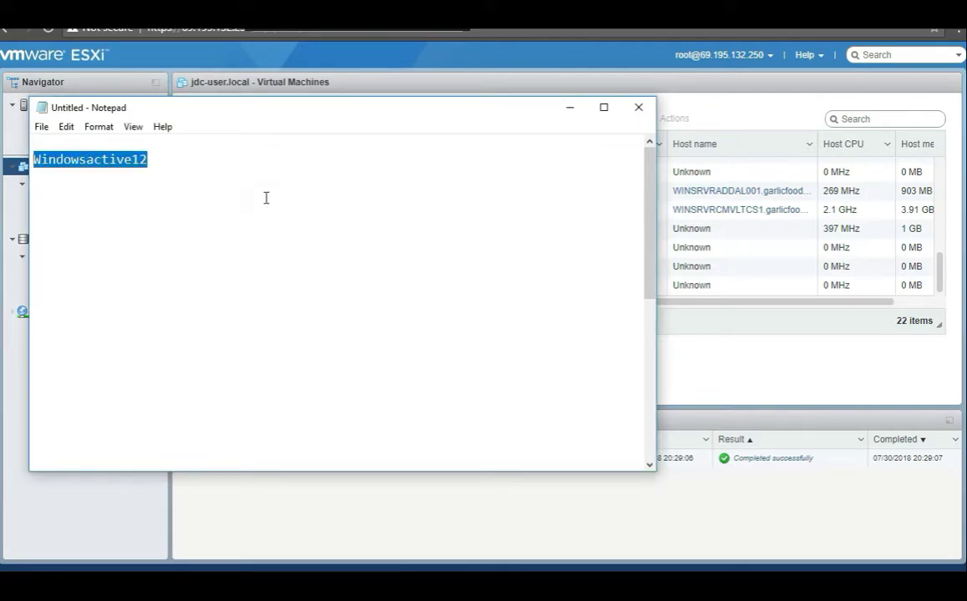
pyautogui.click(570, 110)
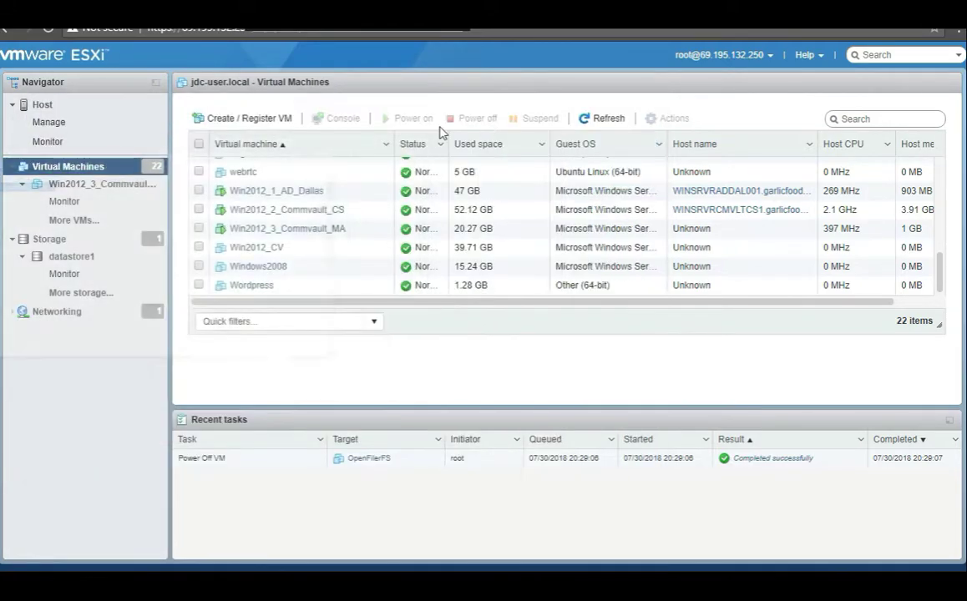
# Start creating a new virtual machine and name it Windowsactive12 by pasting the copied name
pyautogui.click(241, 119)
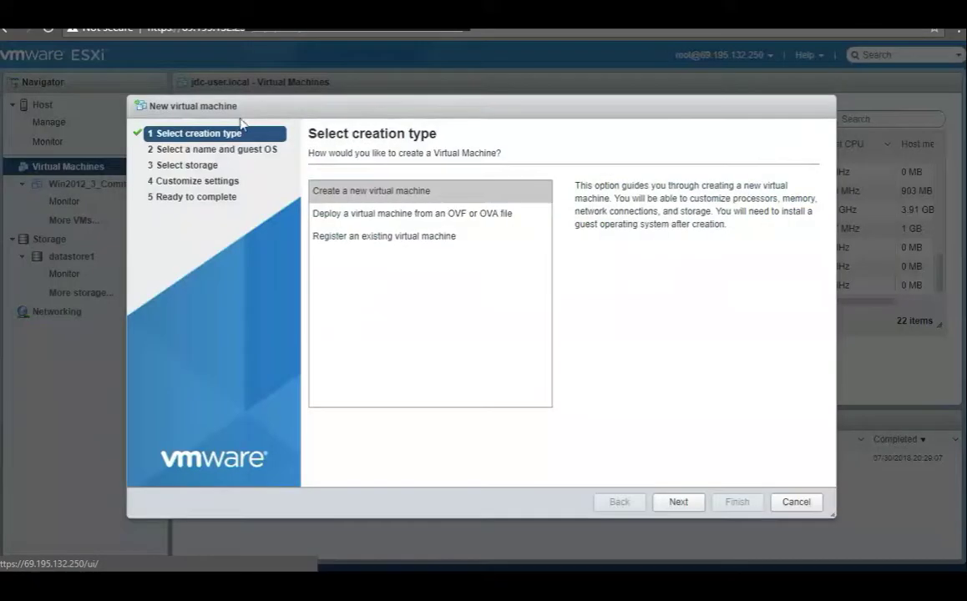
pyautogui.click(396, 193)
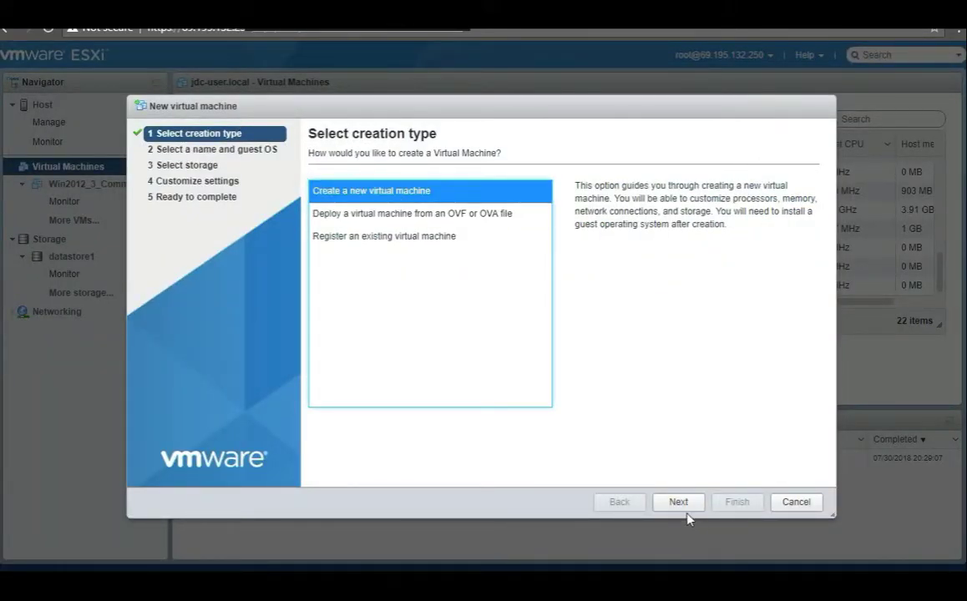
pyautogui.click(679, 504)
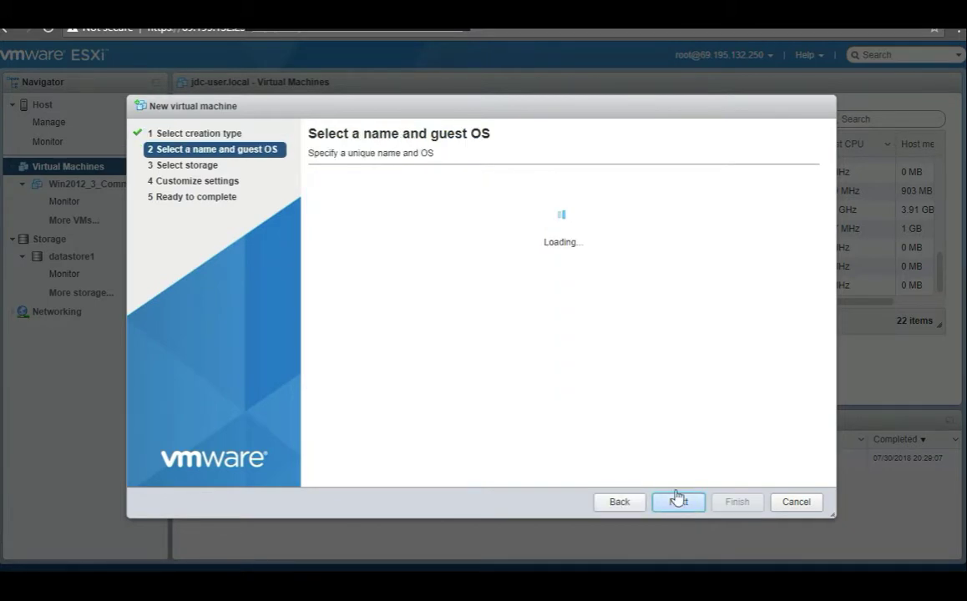
pyautogui.click(400, 203)
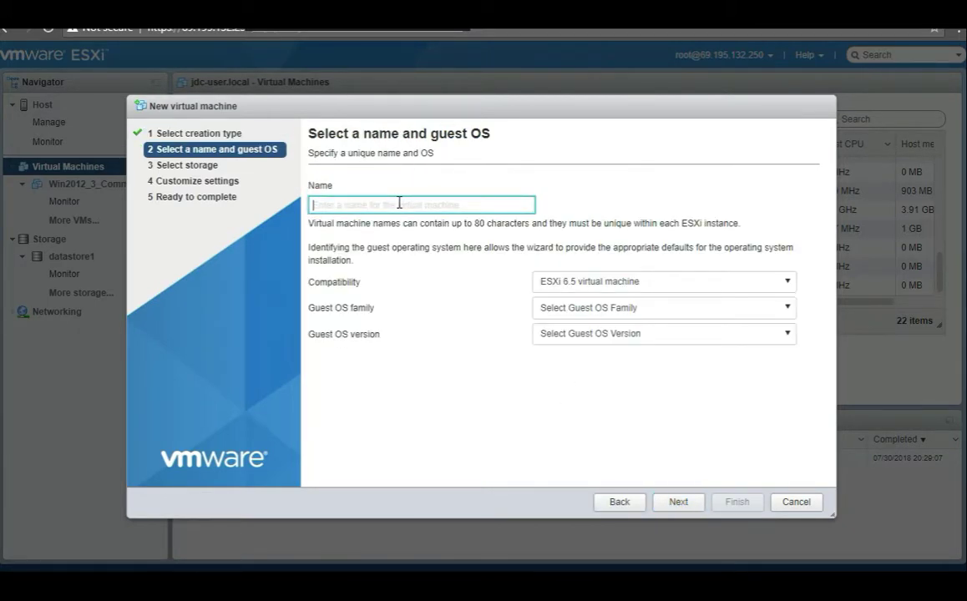
pyautogui.hotkey('ctrl', 'v')
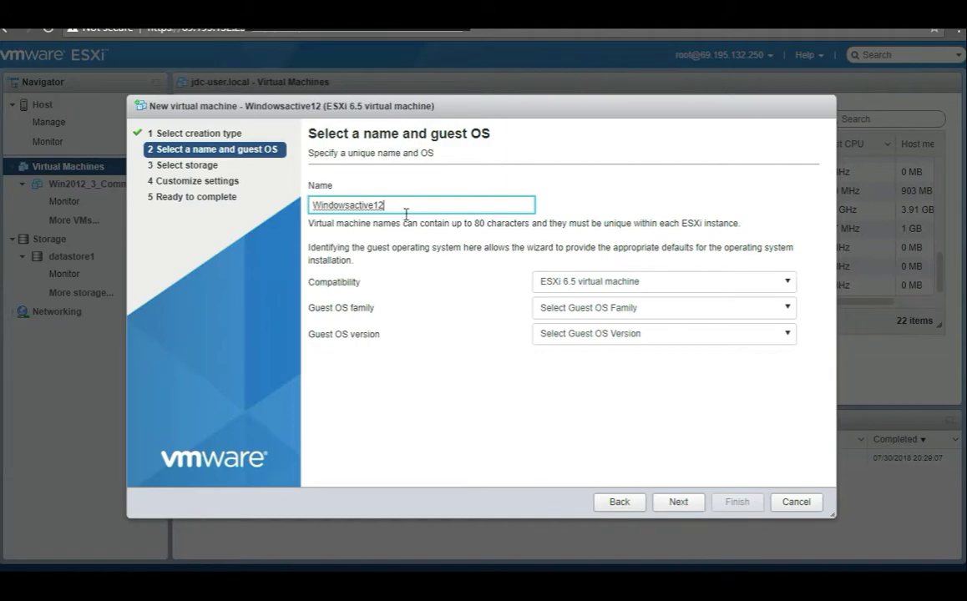
# Set the guest OS to Windows, version Microsoft Windows Server 2012 (64-bit), and accept datastore1 as the storage
pyautogui.click(645, 308)
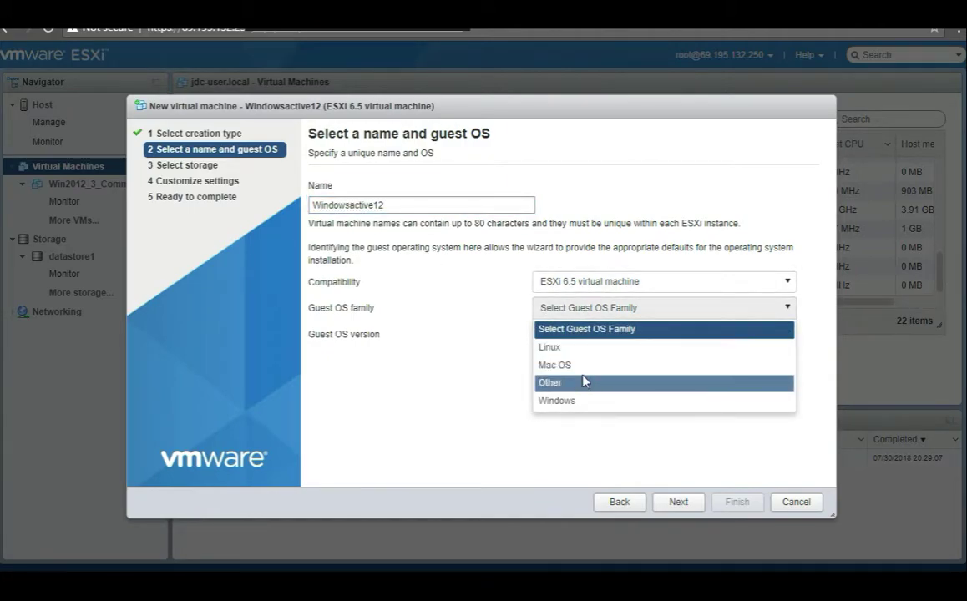
pyautogui.click(565, 401)
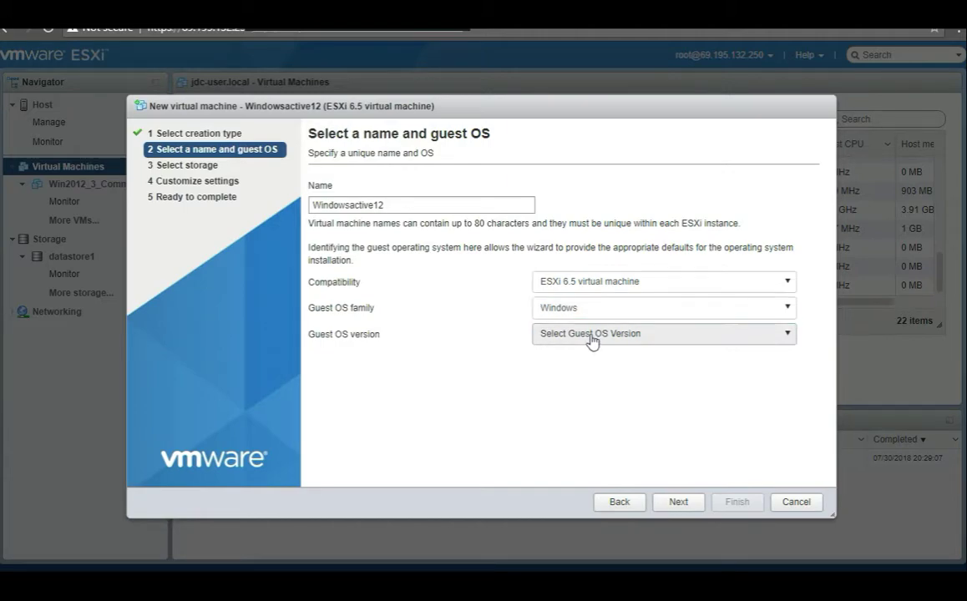
pyautogui.click(592, 335)
pyautogui.scroll(-5, 675, 444)
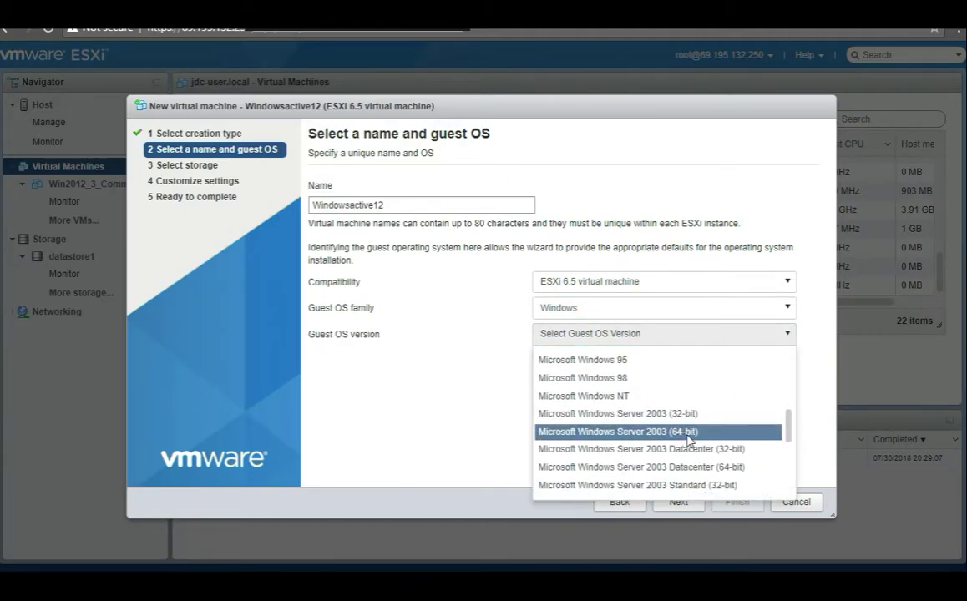
pyautogui.scroll(6, 680, 443)
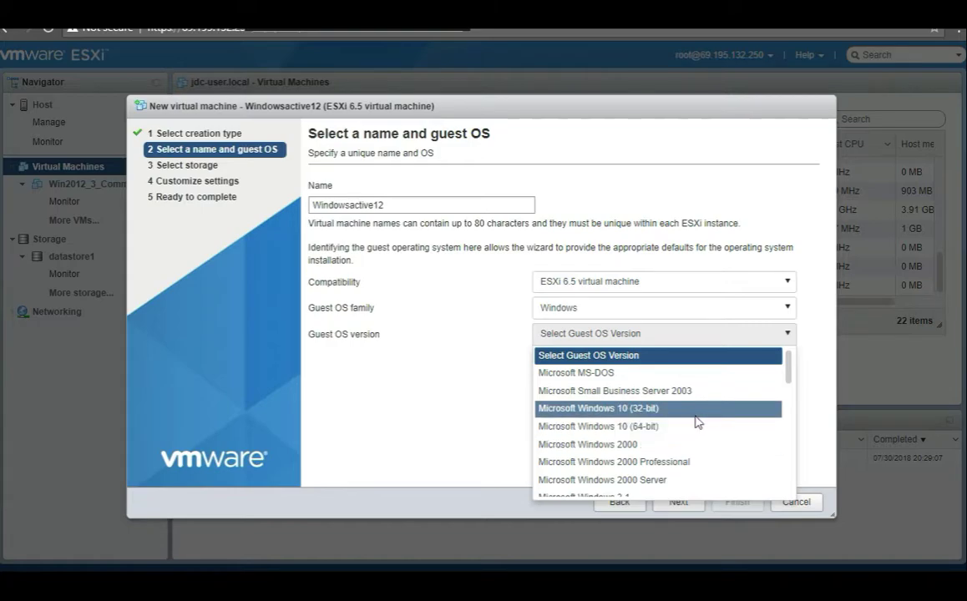
pyautogui.scroll(-2, 695, 420)
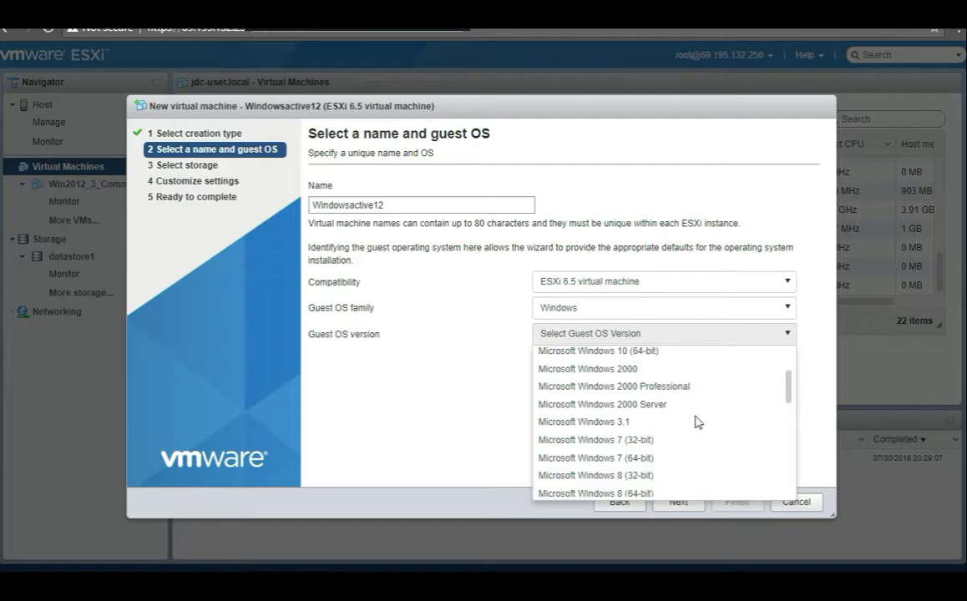
pyautogui.scroll(-2, 660, 428)
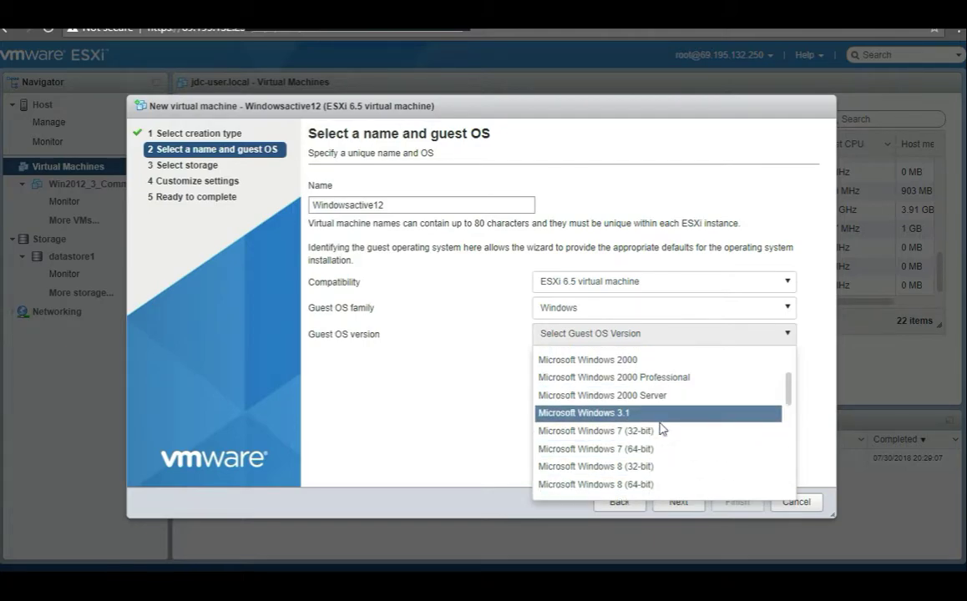
pyautogui.scroll(-6, 659, 428)
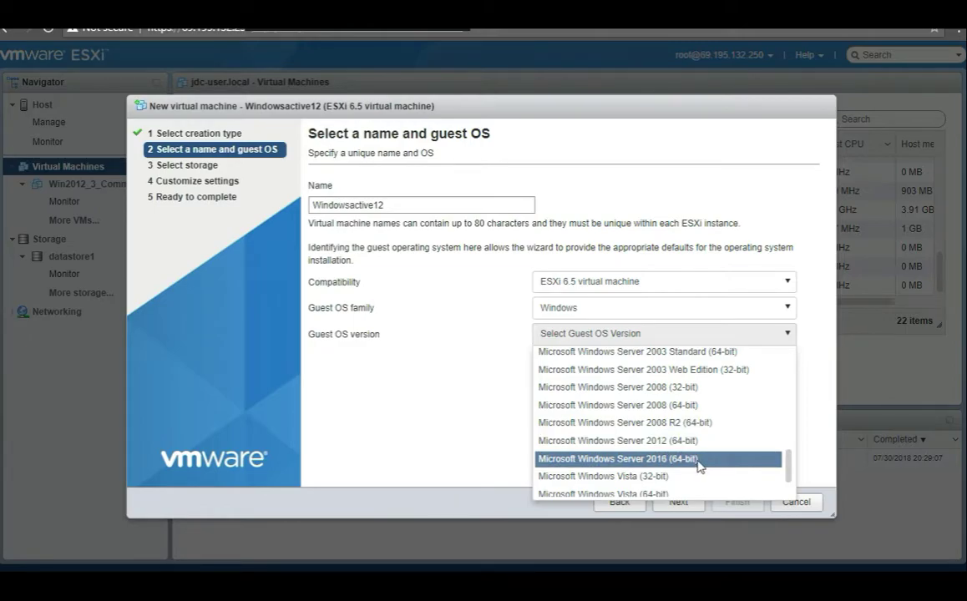
pyautogui.click(694, 447)
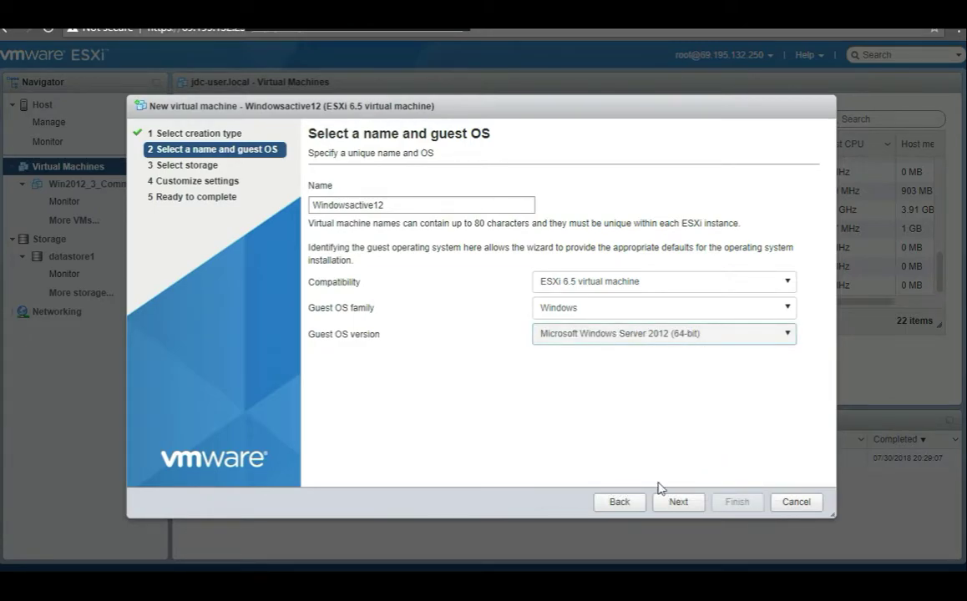
pyautogui.click(678, 503)
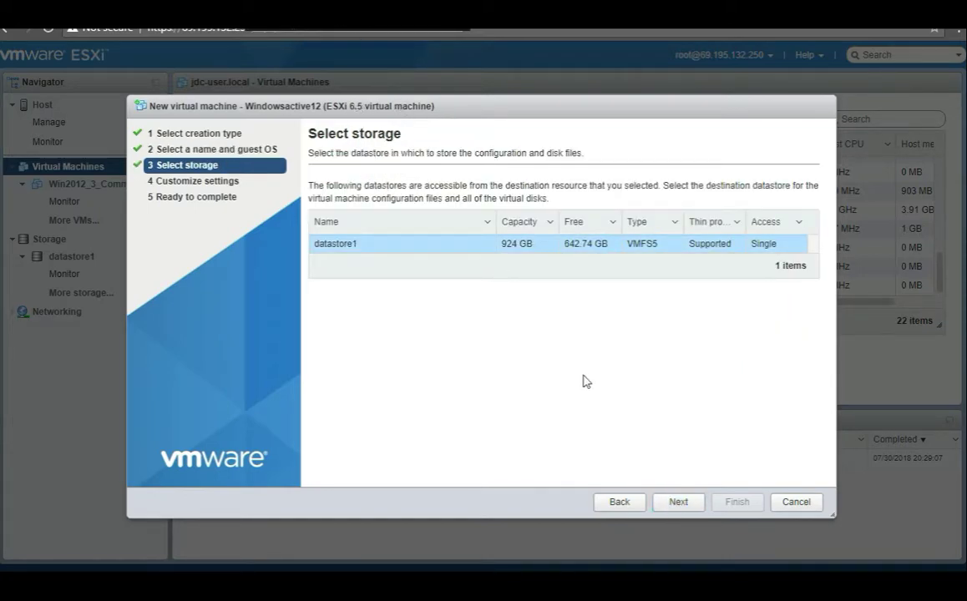
pyautogui.click(677, 503)
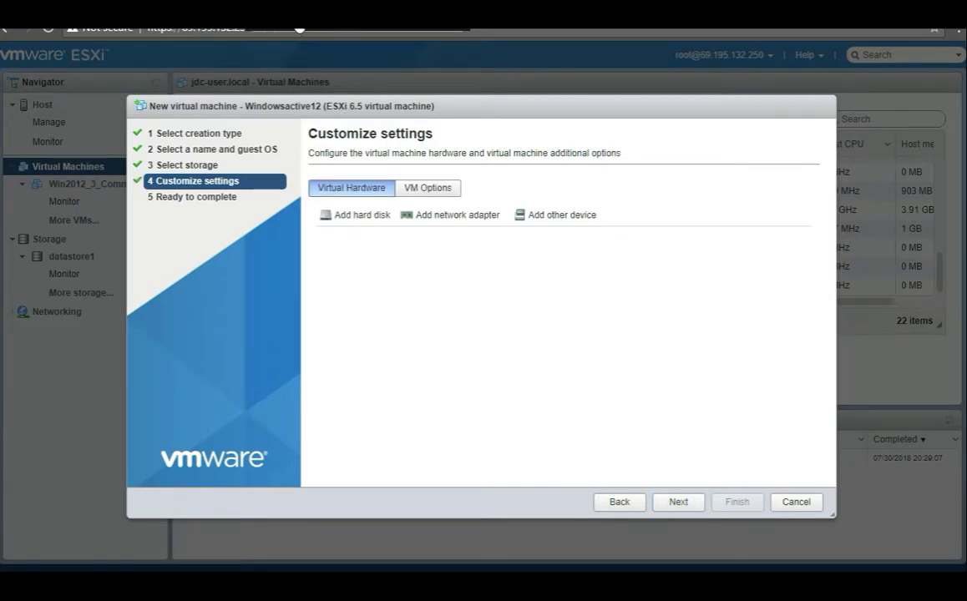
# Set the virtual machine's memory to 1024 MB and make hard disk 1 thin provisioned
pyautogui.click(506, 276)
pyautogui.doubleClick(505, 275)
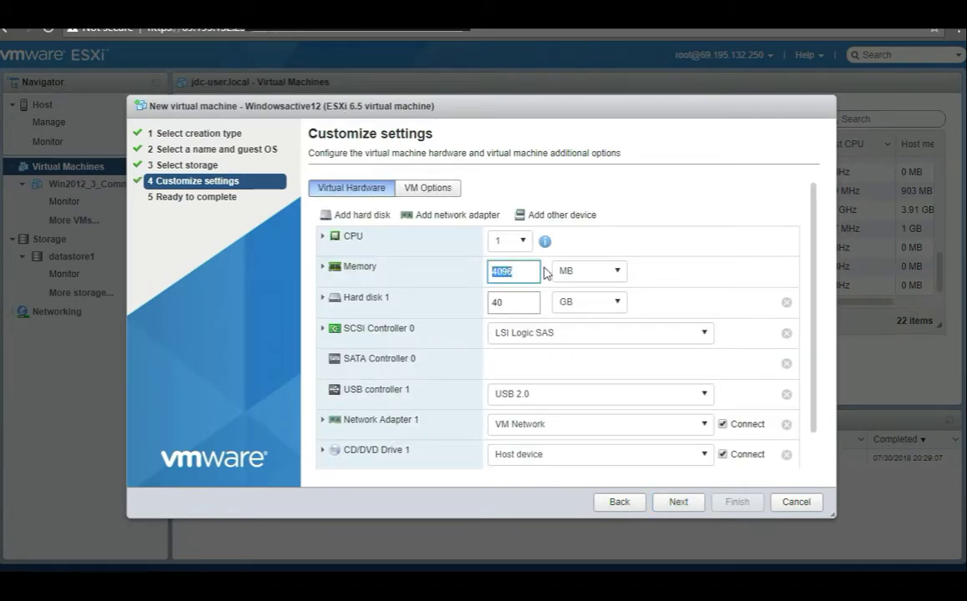
pyautogui.write('1024')
pyautogui.click(323, 297)
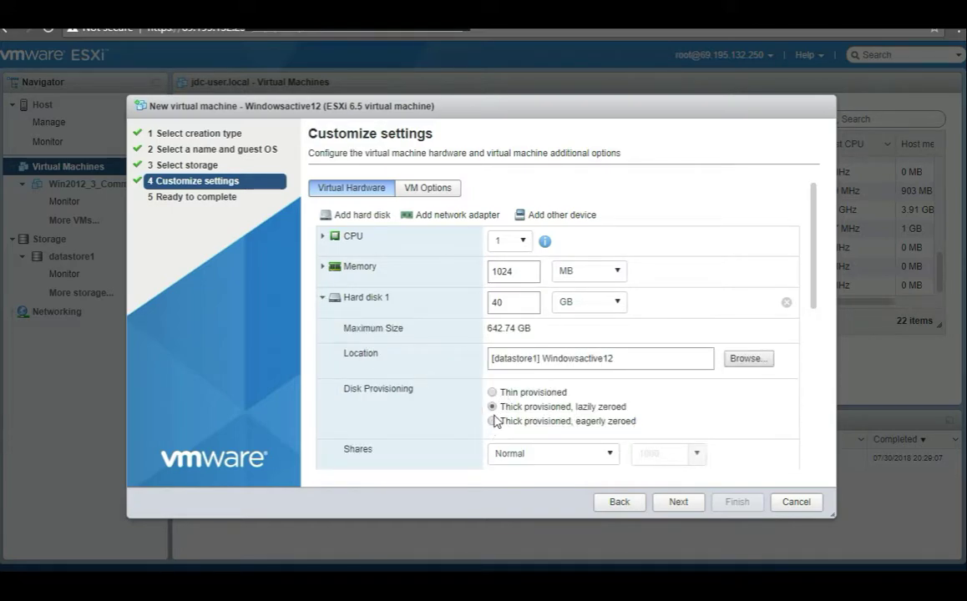
pyautogui.click(492, 393)
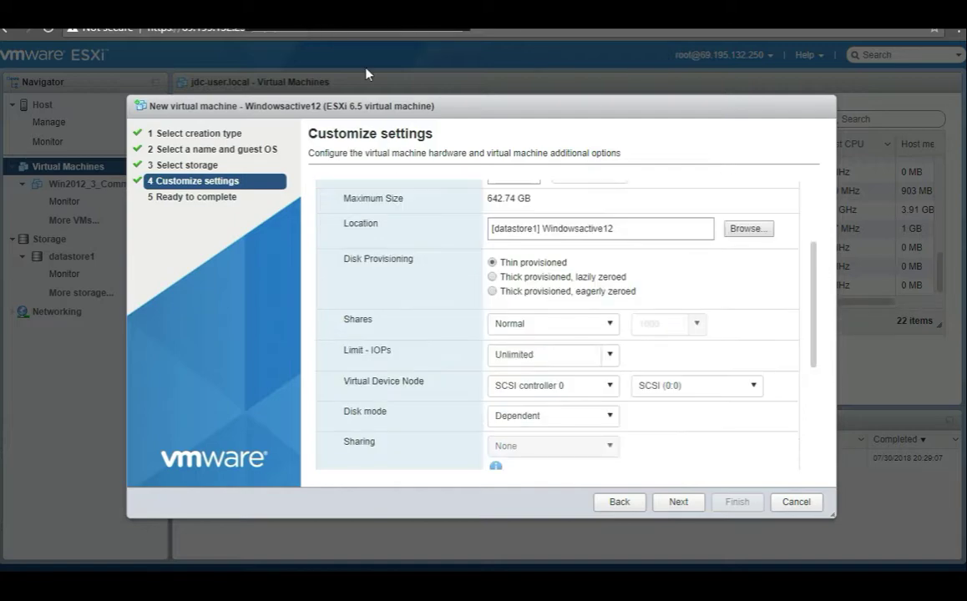
# Set CD/DVD Drive 1 to a datastore ISO file using the Win2012_9600.17050 evaluation ISO from datastore1
pyautogui.moveTo(811, 294); pyautogui.dragTo(811, 411)
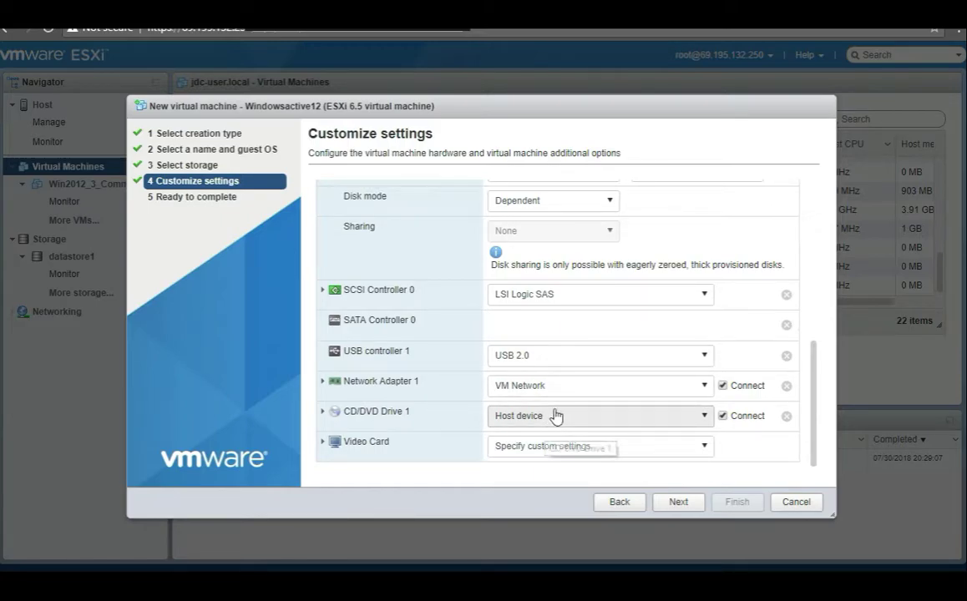
pyautogui.click(323, 413)
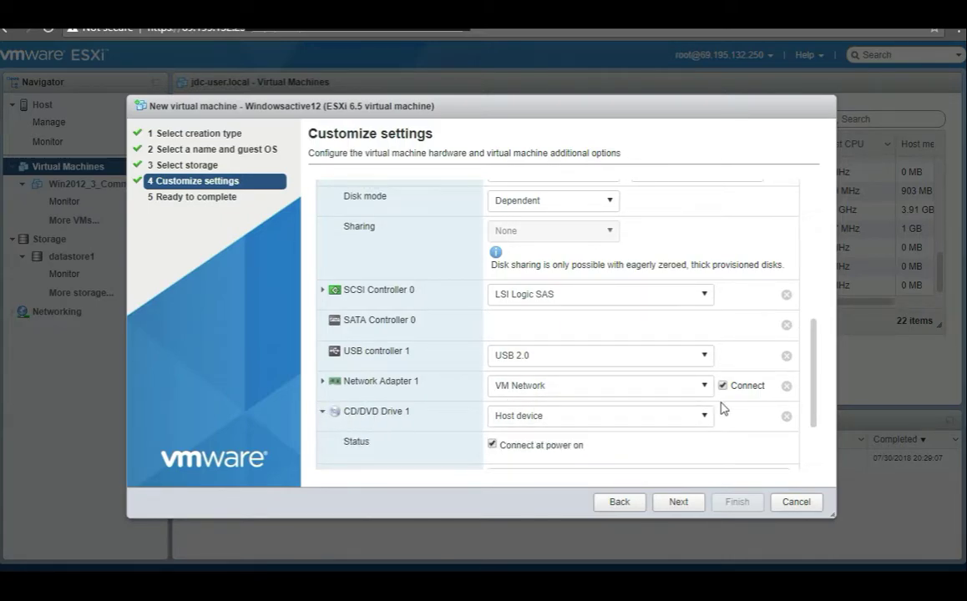
pyautogui.click(703, 418)
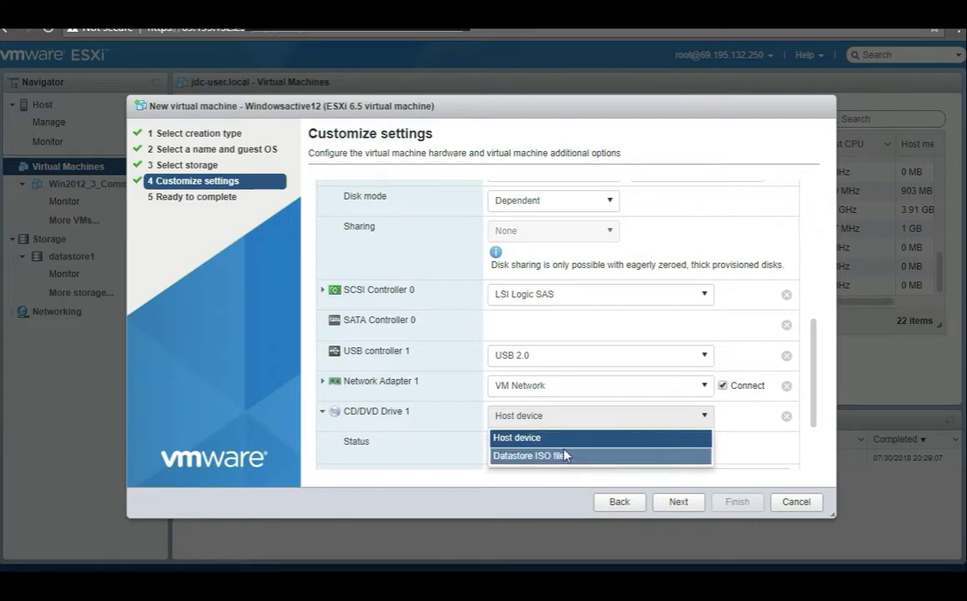
pyautogui.click(574, 455)
pyautogui.scroll(-2, 316, 321)
pyautogui.scroll(-5, 316, 322)
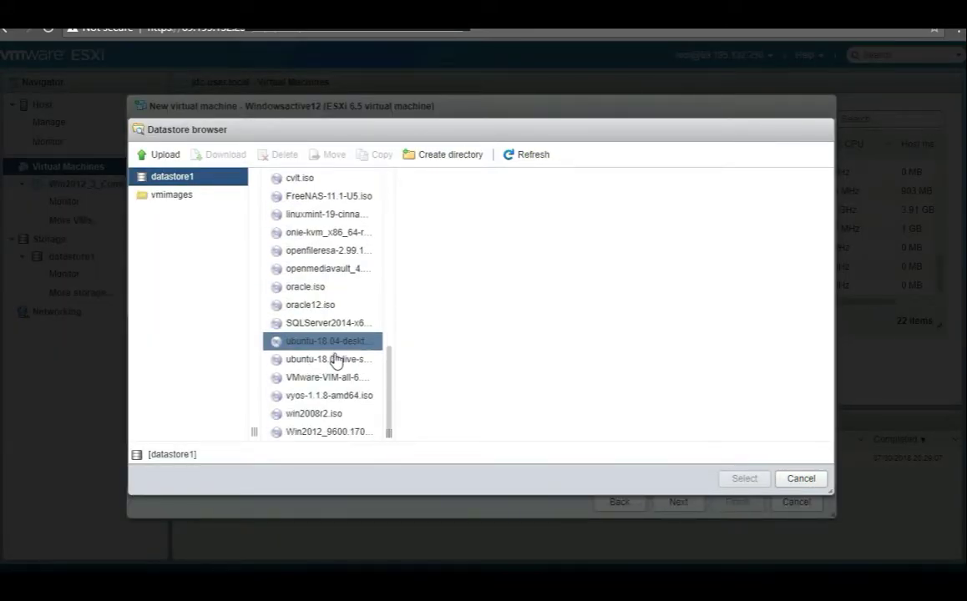
pyautogui.click(349, 434)
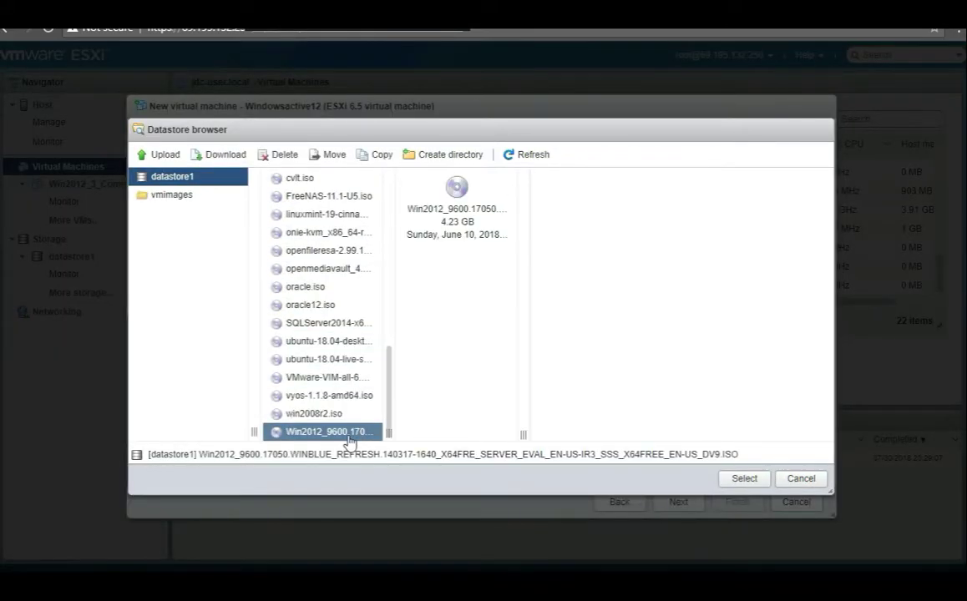
pyautogui.click(743, 482)
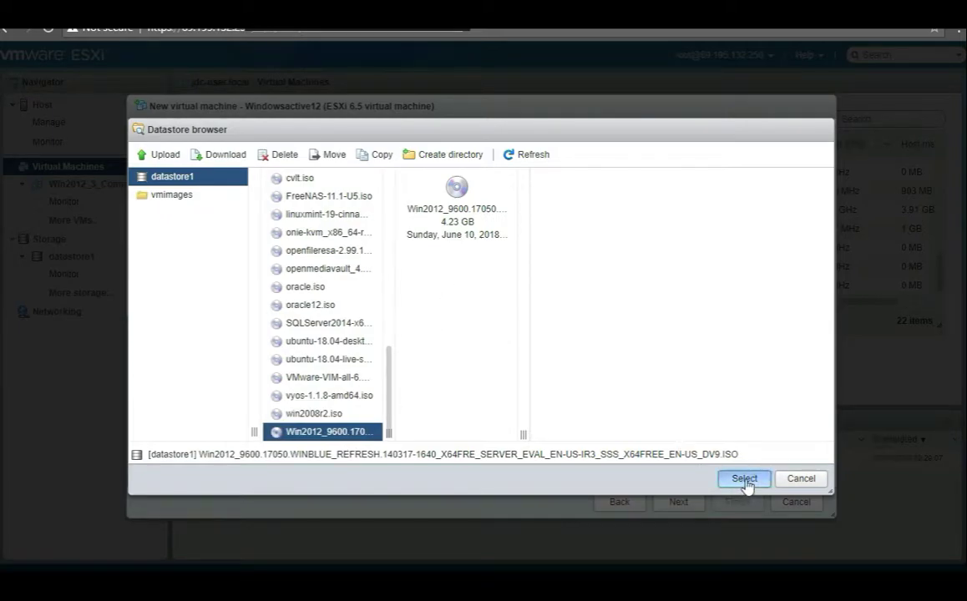
pyautogui.scroll(-3, 555, 430)
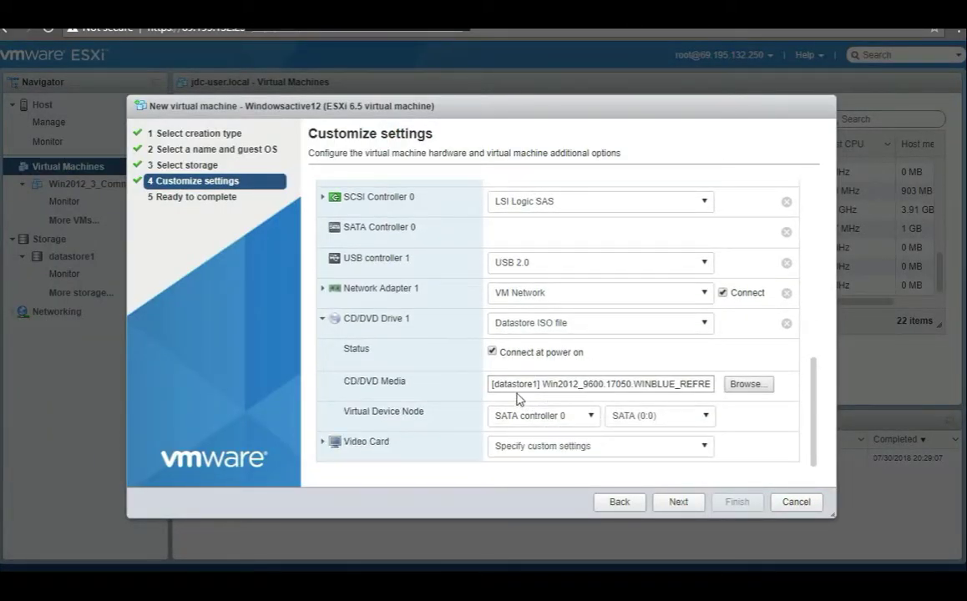
# Accept the hardware settings and review the summary of the new virtual machine through to the CD/DVD drive and USB controller entries
pyautogui.click(678, 502)
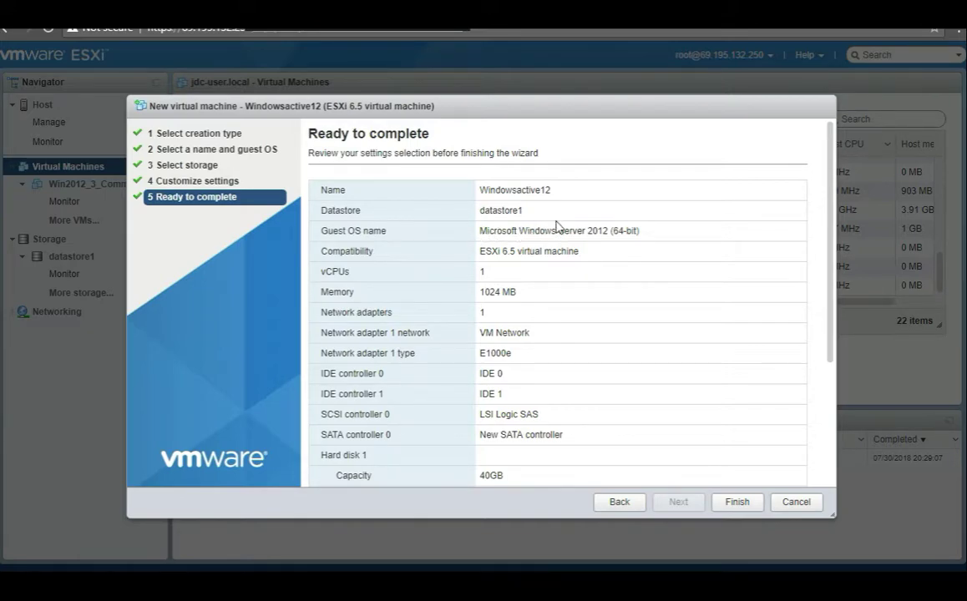
pyautogui.scroll(-2, 589, 325)
pyautogui.scroll(-1, 591, 321)
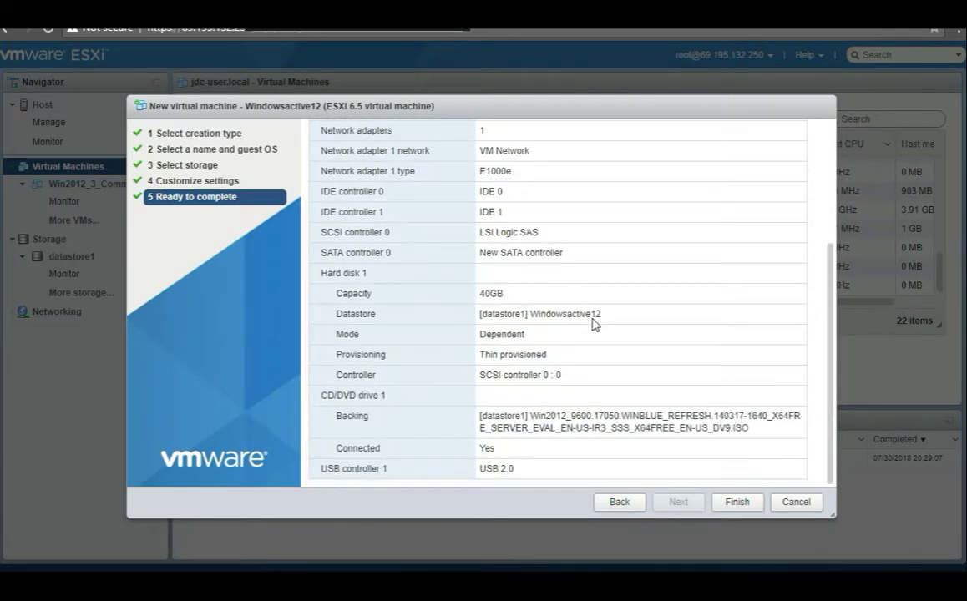
# Finish creating the Windowsactive12 virtual machine, dismiss the creation notice, and select the new machine in the virtual machine list
pyautogui.click(737, 503)
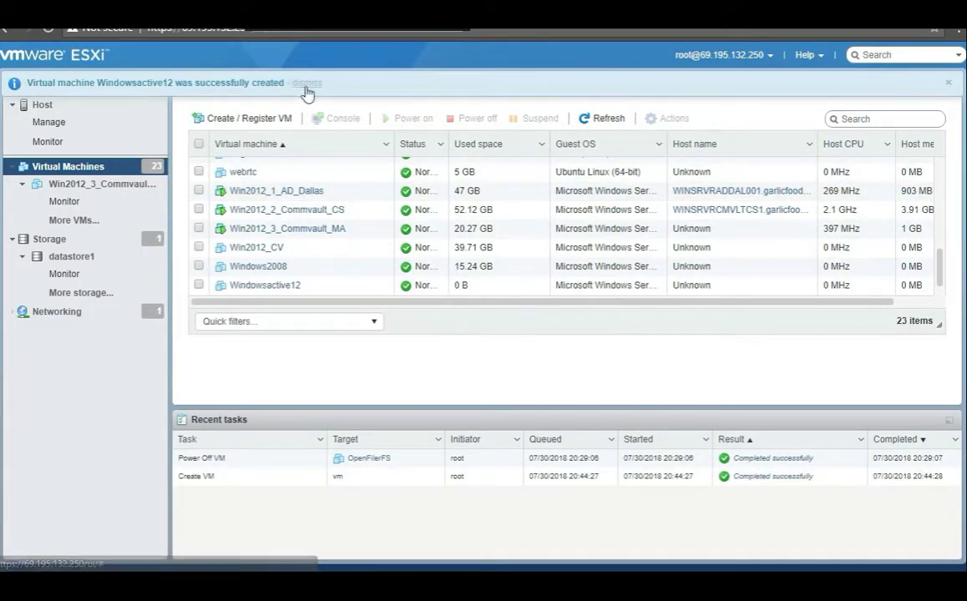
pyautogui.click(305, 84)
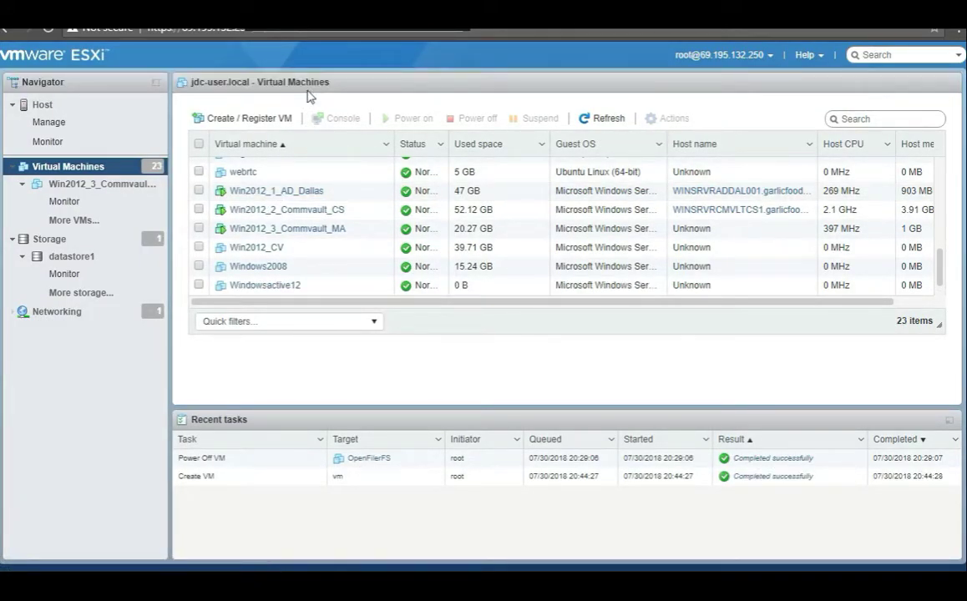
pyautogui.click(199, 285)
pyautogui.scroll(-1, 283, 276)
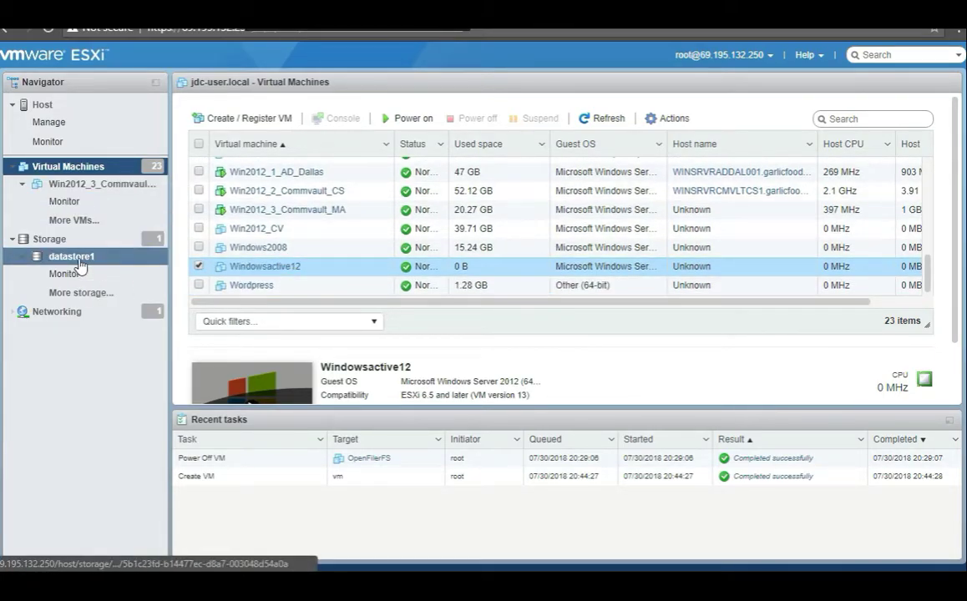
pyautogui.scroll(-2, 377, 216)
pyautogui.scroll(2, 373, 215)
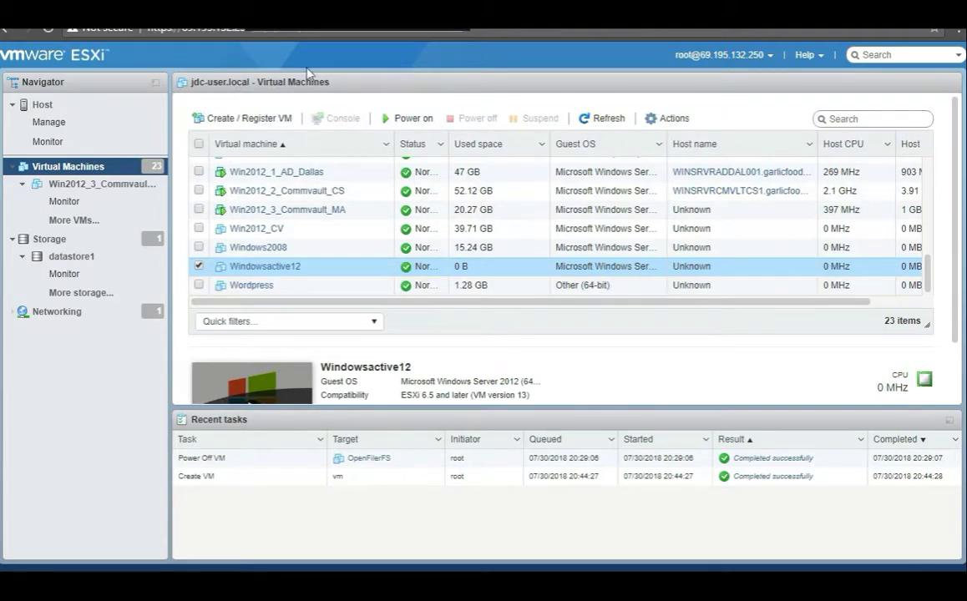
pyautogui.scroll(3, 373, 213)
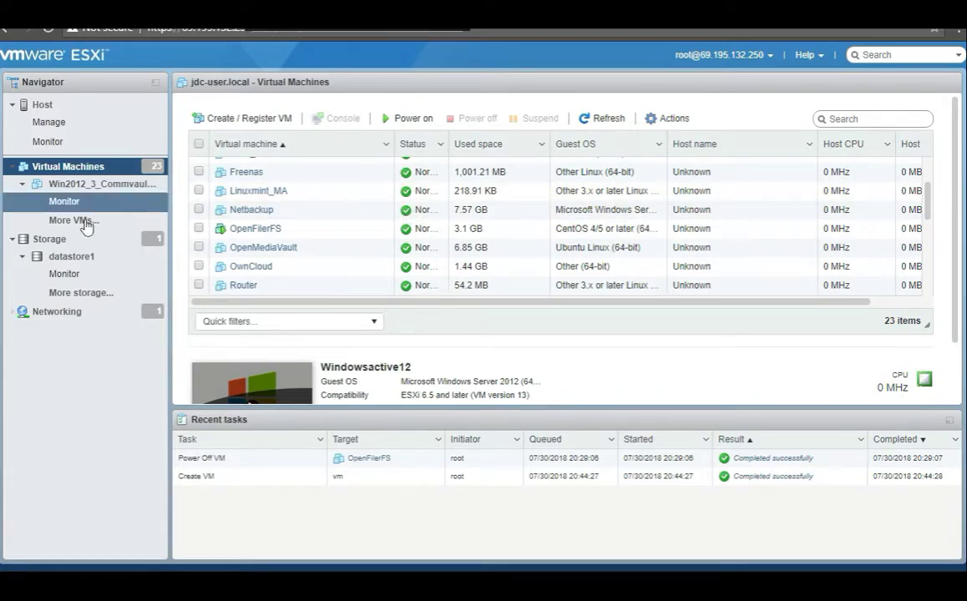
# Check the host's storage, return to the virtual machine list, and power on Windowsactive12
pyautogui.click(59, 239)
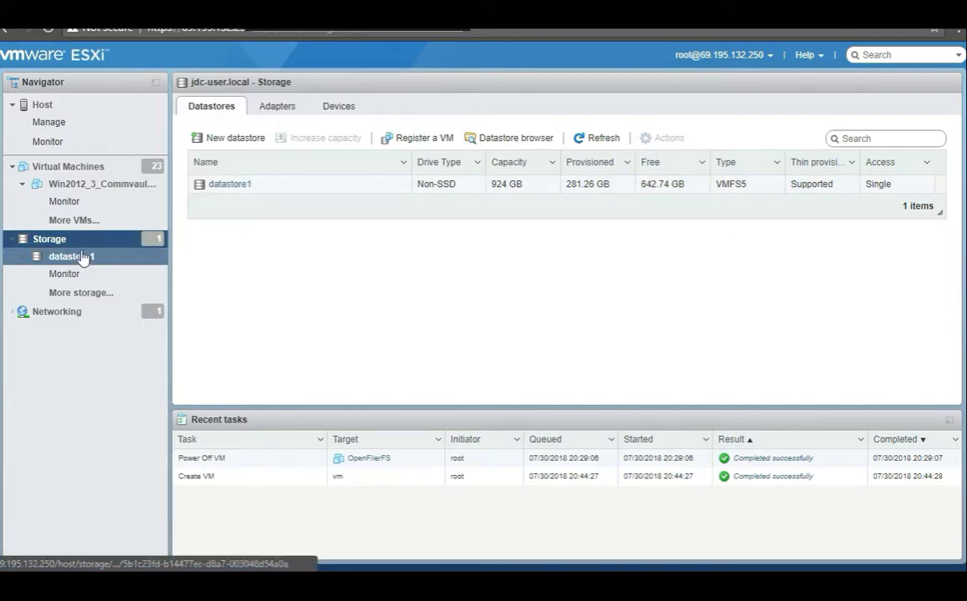
pyautogui.click(71, 166)
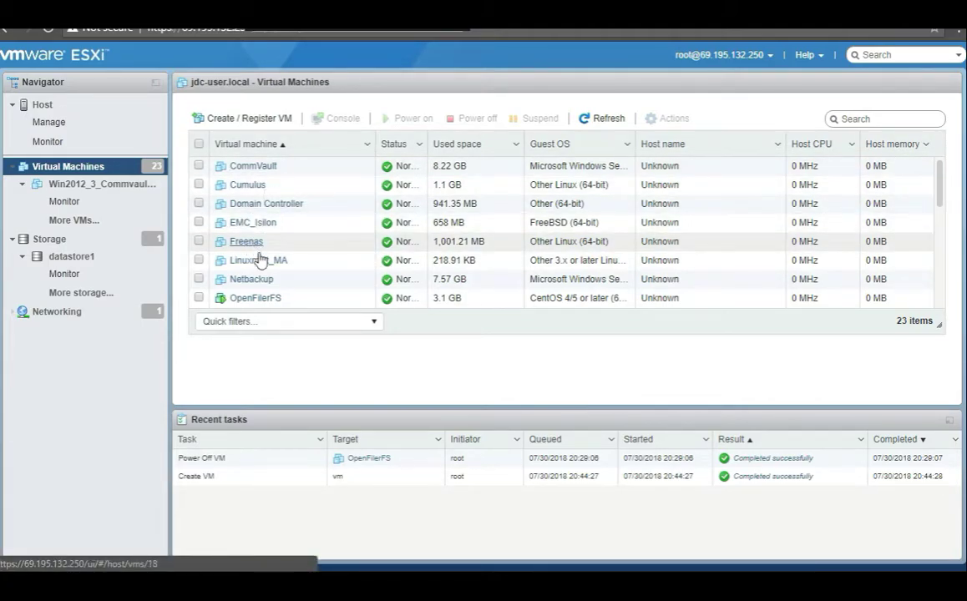
pyautogui.scroll(-4, 276, 276)
pyautogui.scroll(-2, 280, 265)
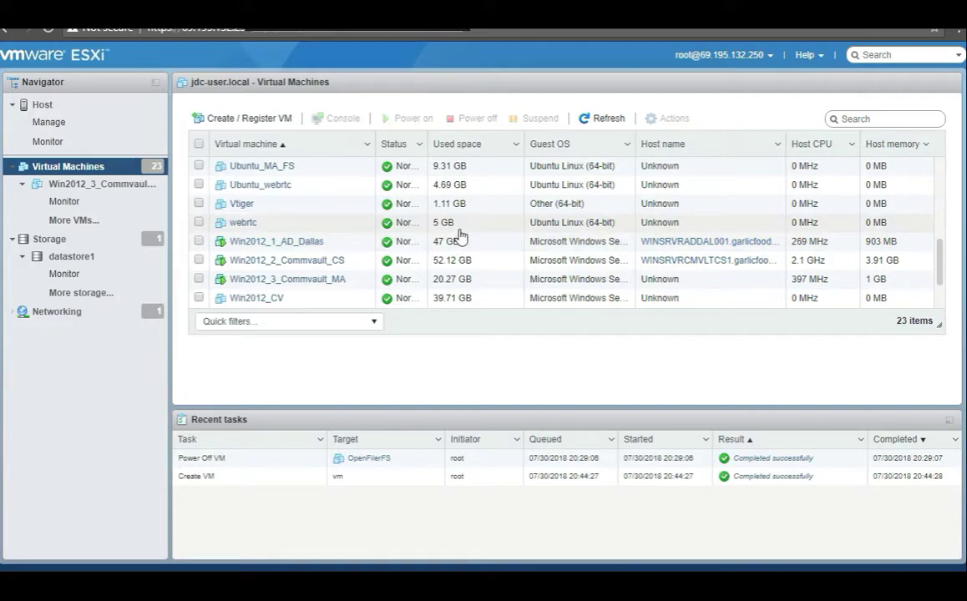
pyautogui.scroll(-2, 372, 242)
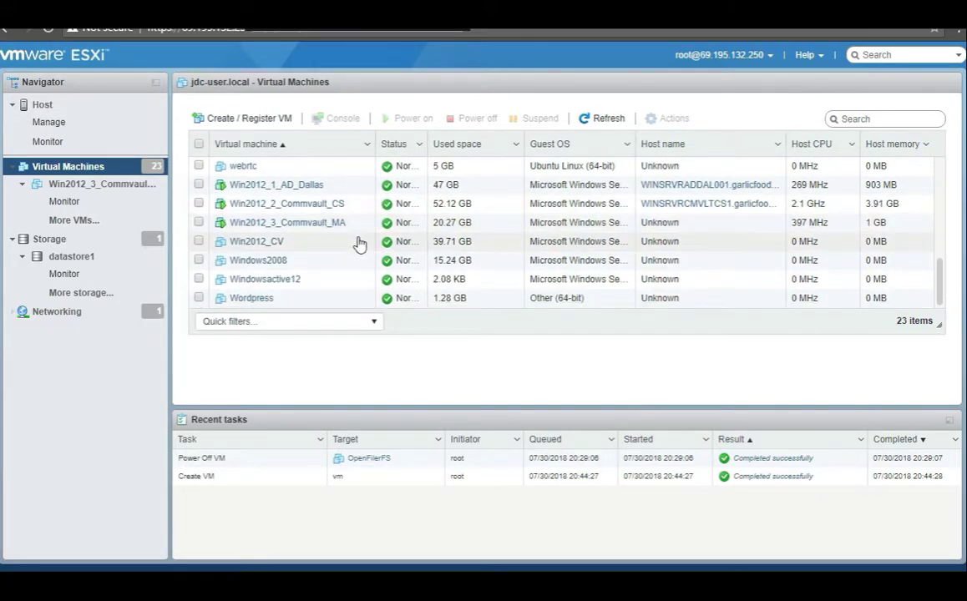
pyautogui.click(199, 280)
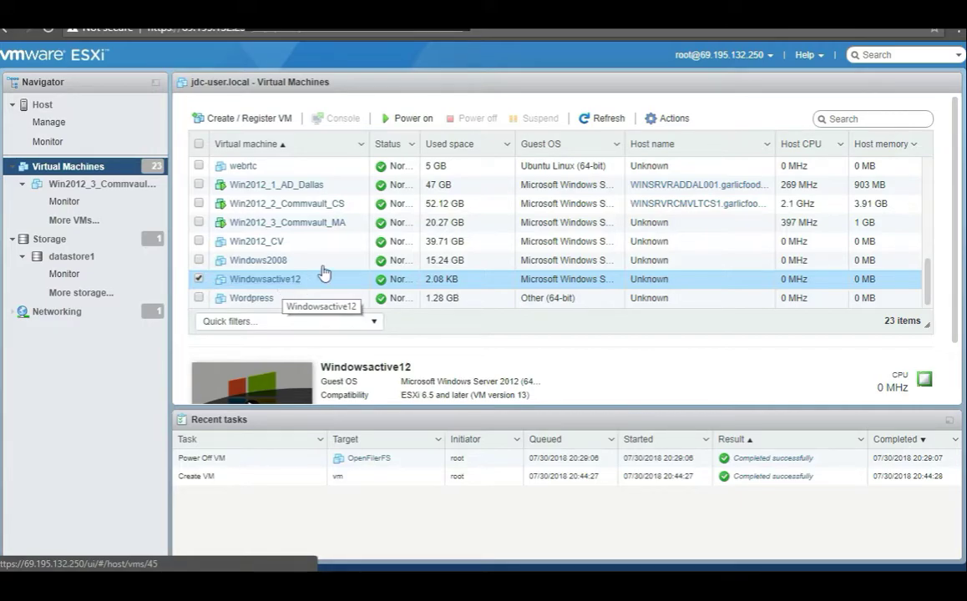
pyautogui.rightClick(271, 287)
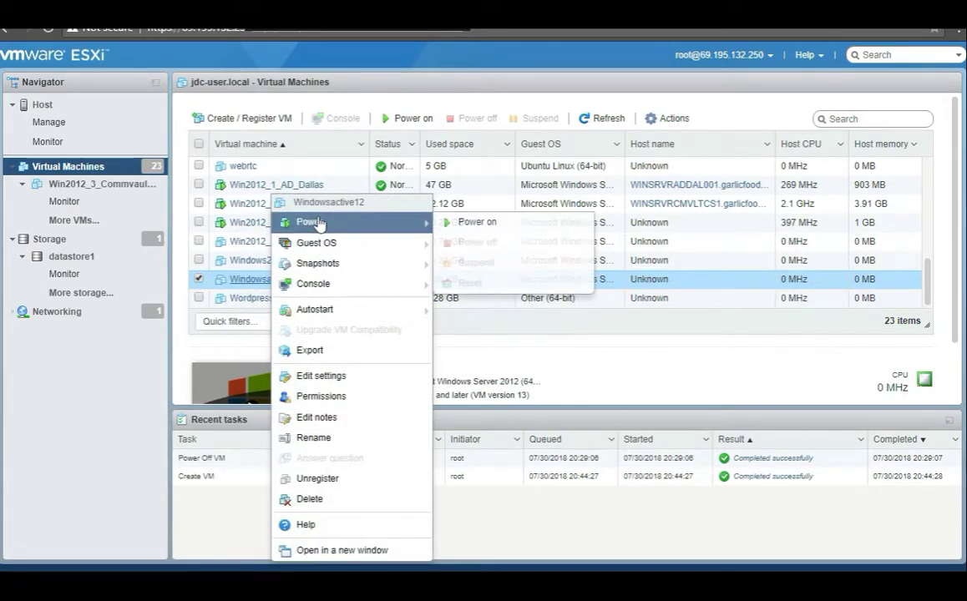
pyautogui.moveTo(370, 227)
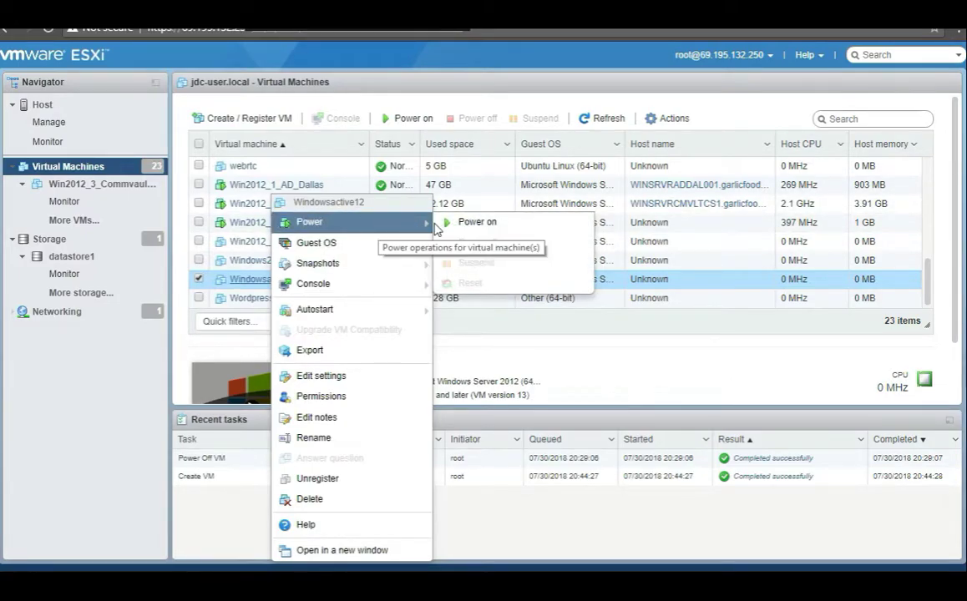
pyautogui.click(469, 220)
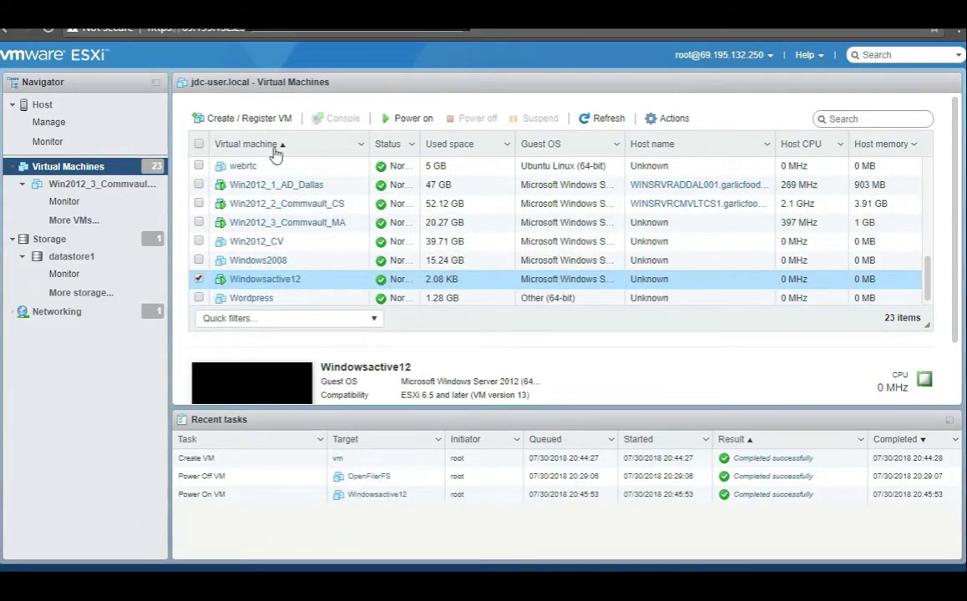
# Open the browser console of Windowsactive12 and reposition the console window so Windows Setup is fully in view
pyautogui.rightClick(276, 288)
pyautogui.moveTo(368, 283)
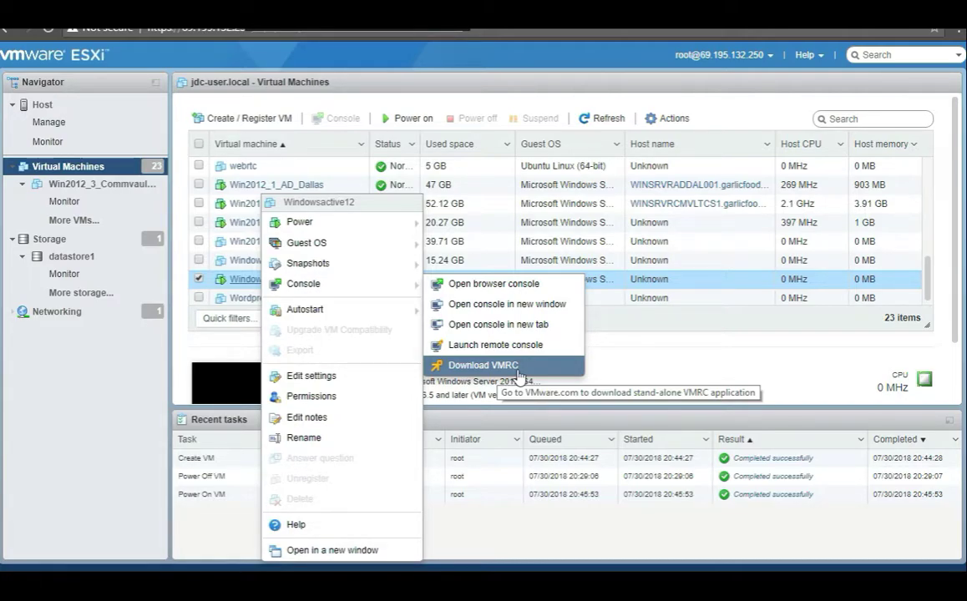
pyautogui.click(521, 292)
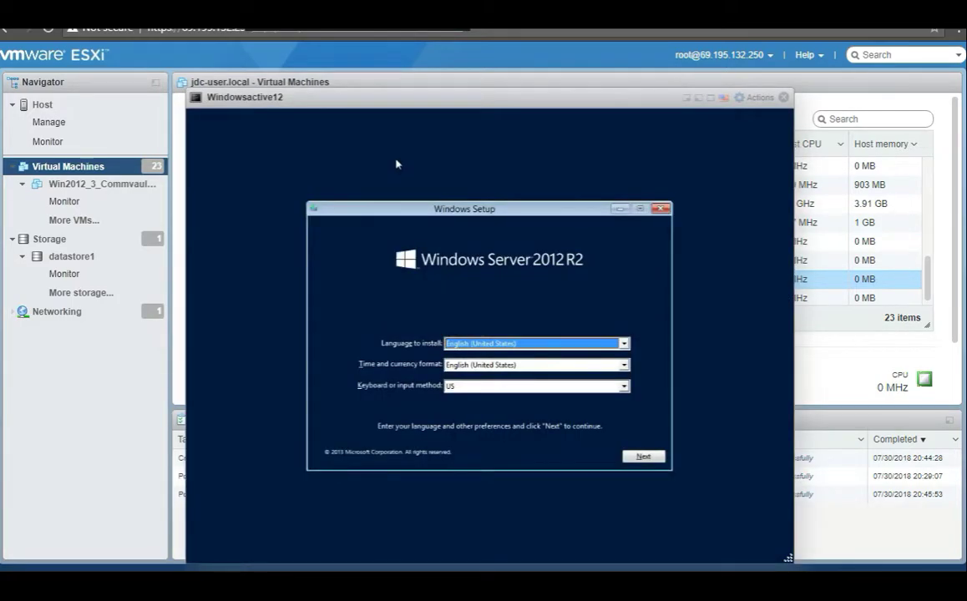
pyautogui.moveTo(407, 113); pyautogui.dragTo(334, 97)
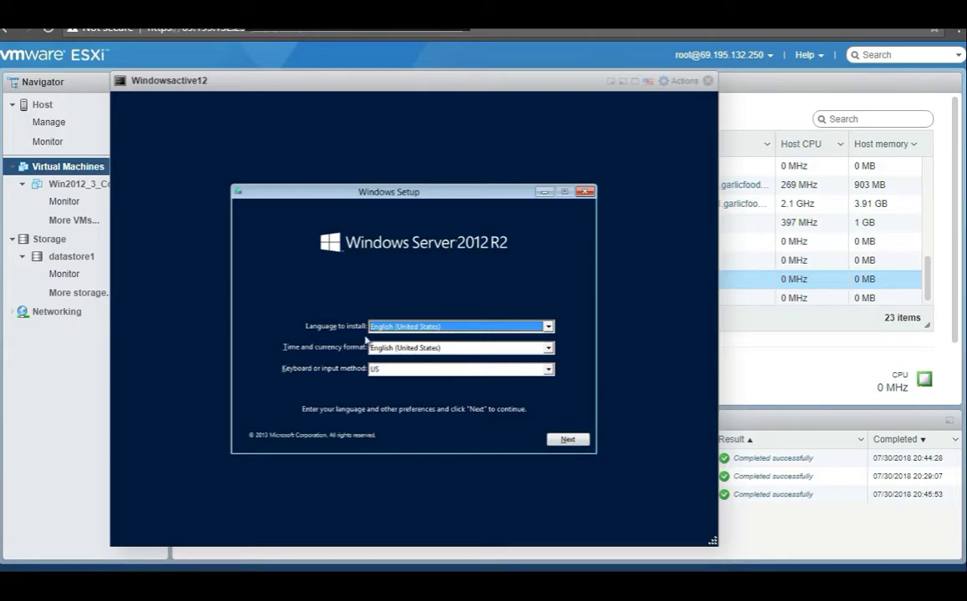
# Accept English (United States) as the install language and time format with the US keyboard in Windows Setup
pyautogui.click(502, 326)
pyautogui.click(524, 329)
pyautogui.click(547, 352)
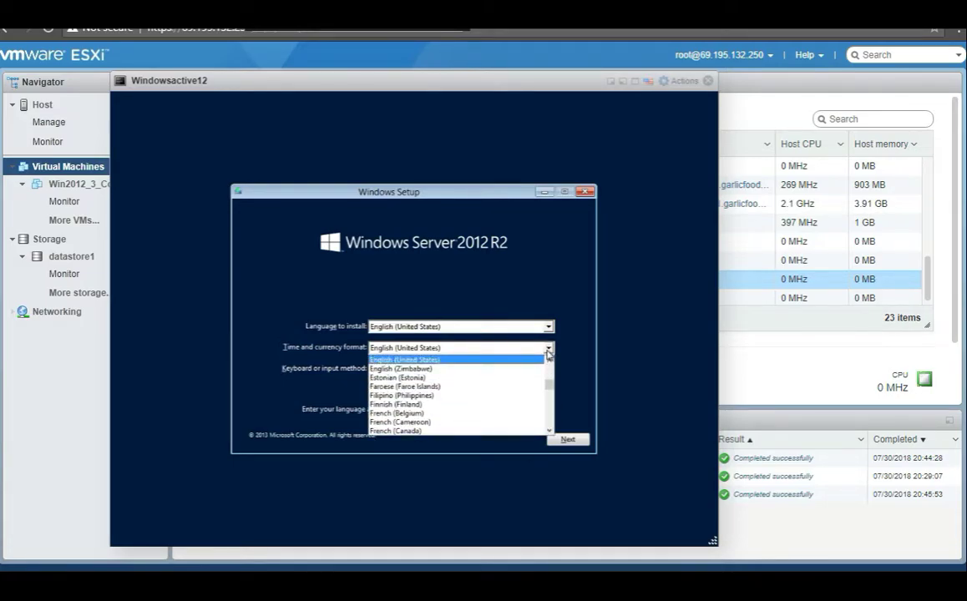
pyautogui.click(571, 354)
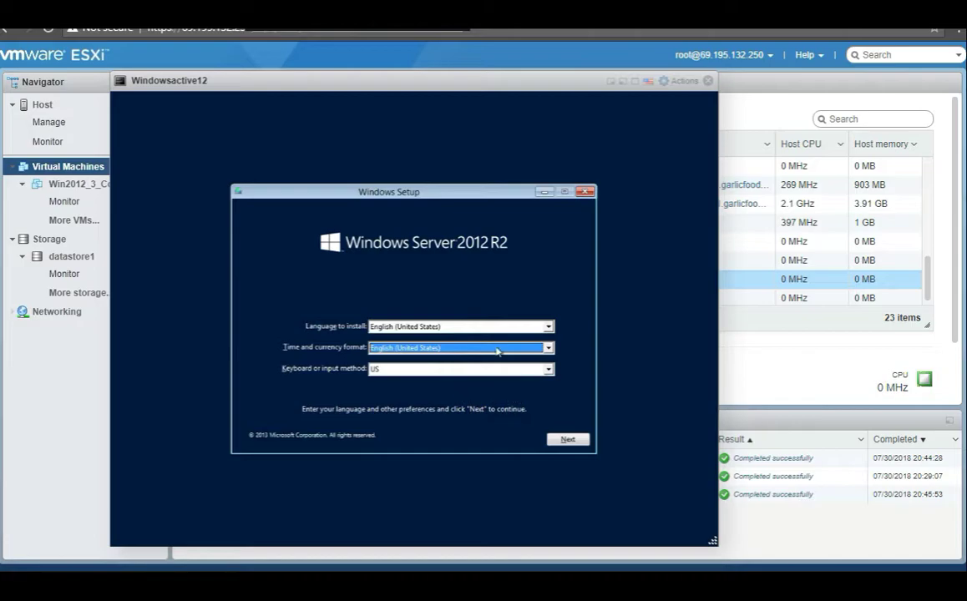
pyautogui.click(558, 442)
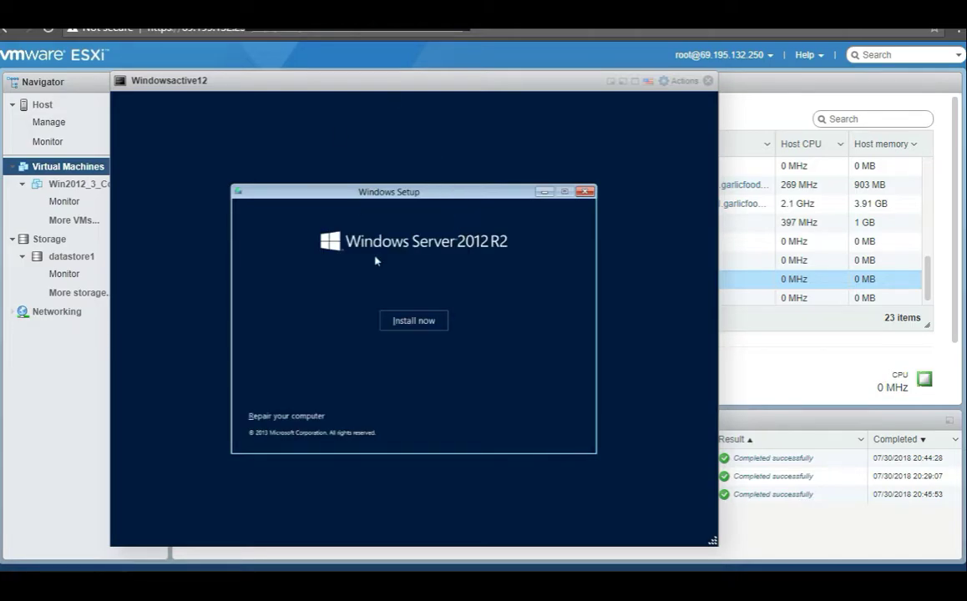
# Show the console full screen, start the installation, and choose Windows Server 2012 R2 Standard Evaluation (Server with a GUI)
pyautogui.hotkey('ctrl', 'alt', 'Return')
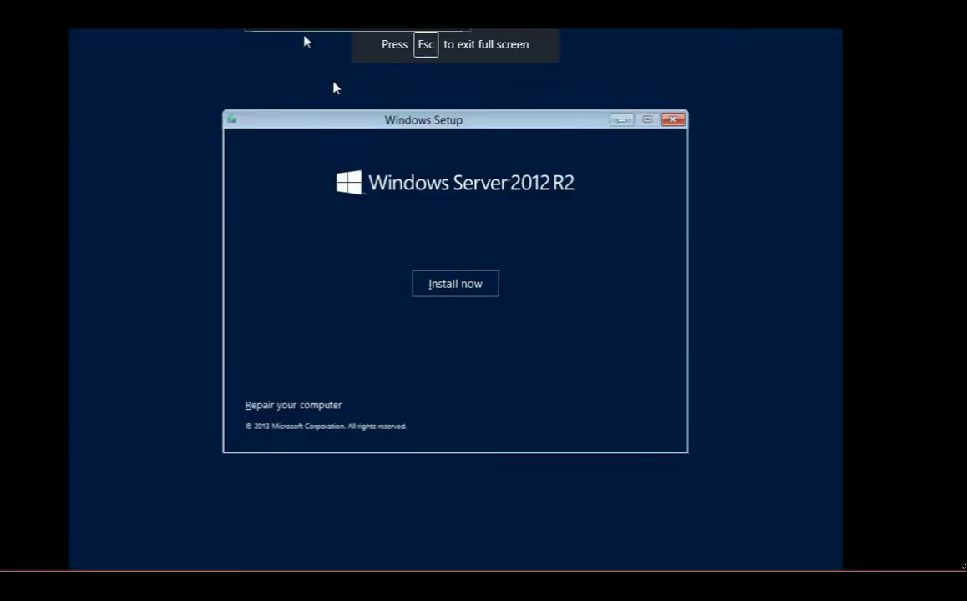
pyautogui.click(458, 287)
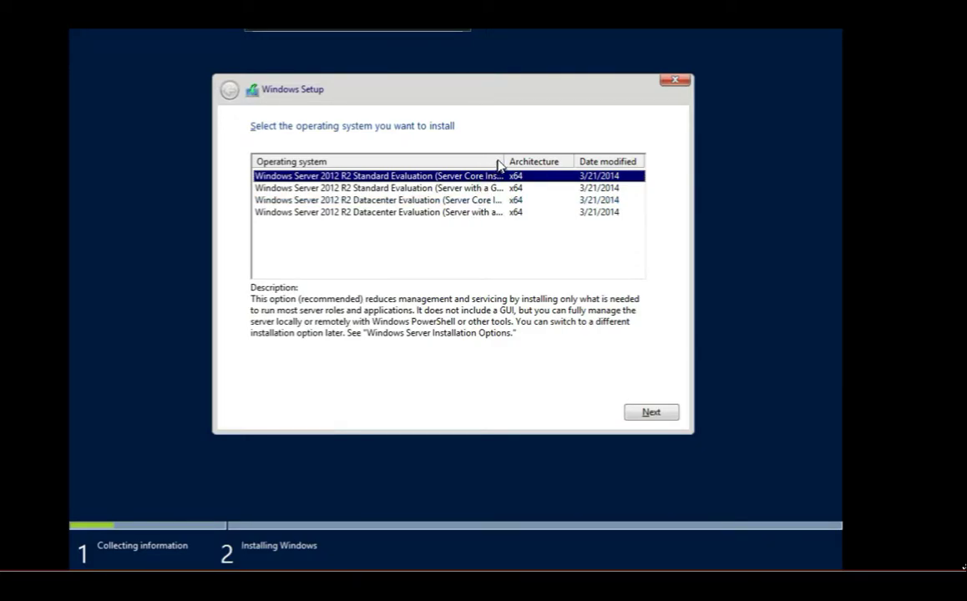
pyautogui.moveTo(502, 157); pyautogui.dragTo(544, 157)
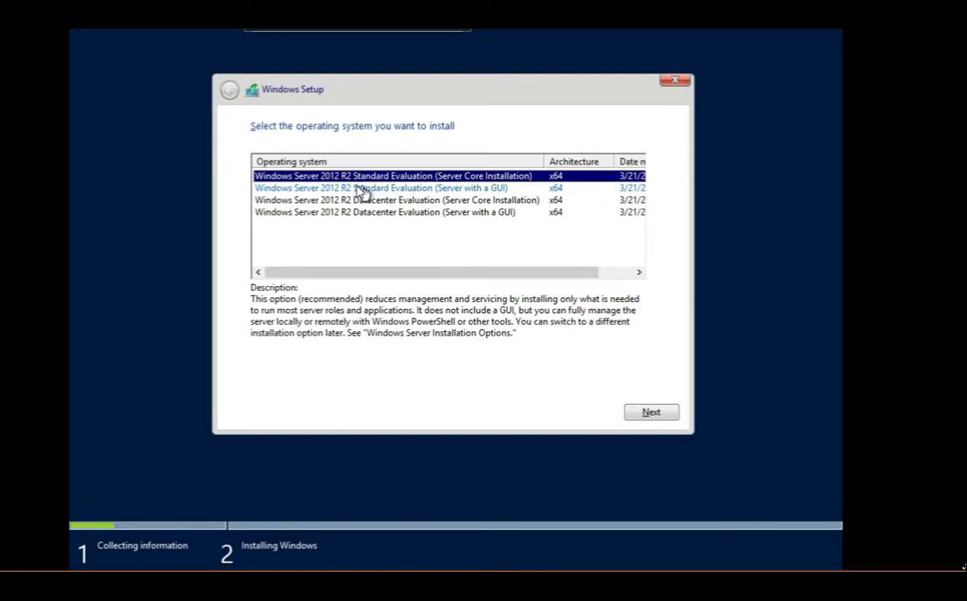
pyautogui.click(414, 188)
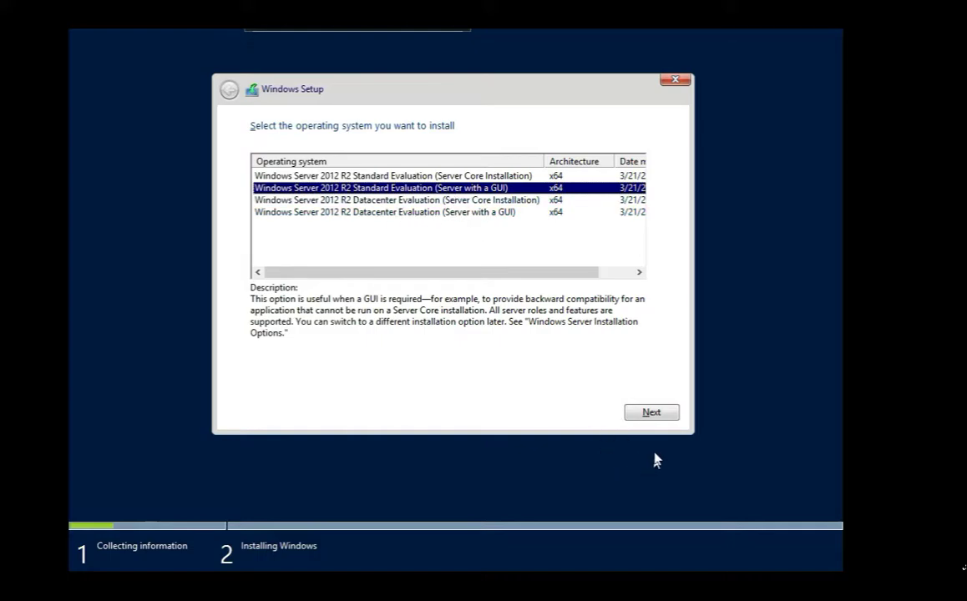
pyautogui.click(652, 414)
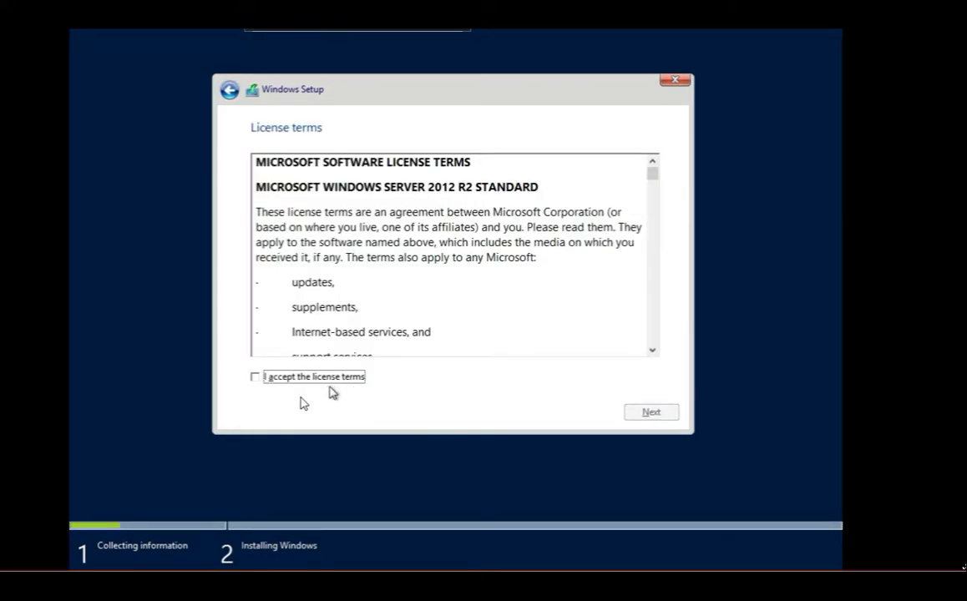
# Accept the license terms and start a custom Windows-only installation on Drive 0 Unallocated Space
pyautogui.click(299, 381)
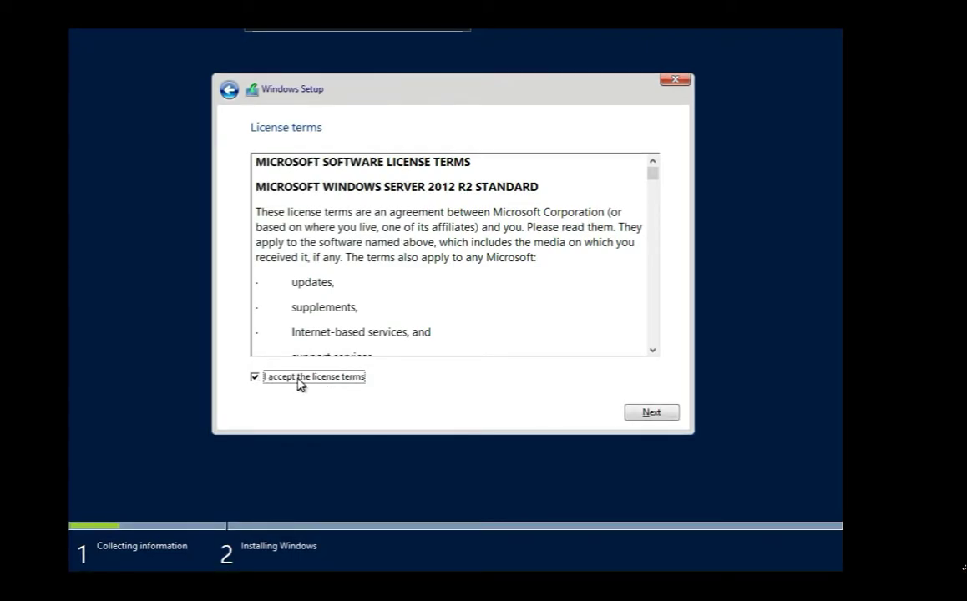
pyautogui.click(642, 412)
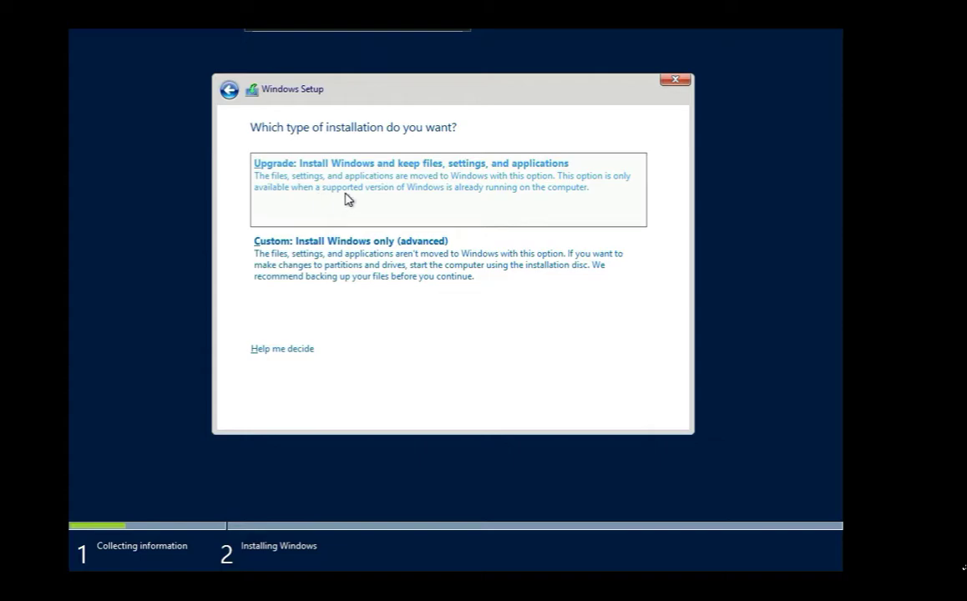
pyautogui.click(380, 259)
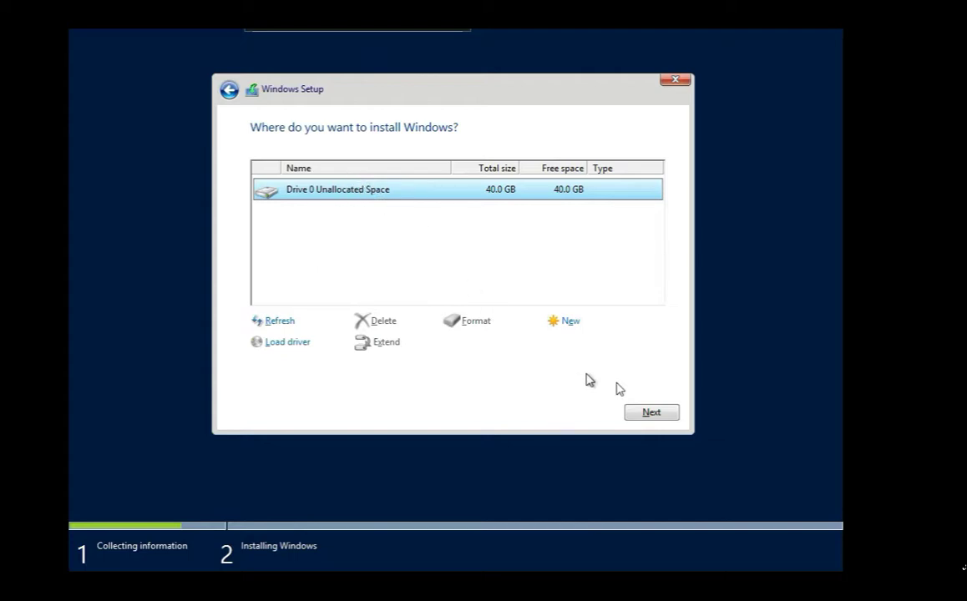
pyautogui.click(650, 414)
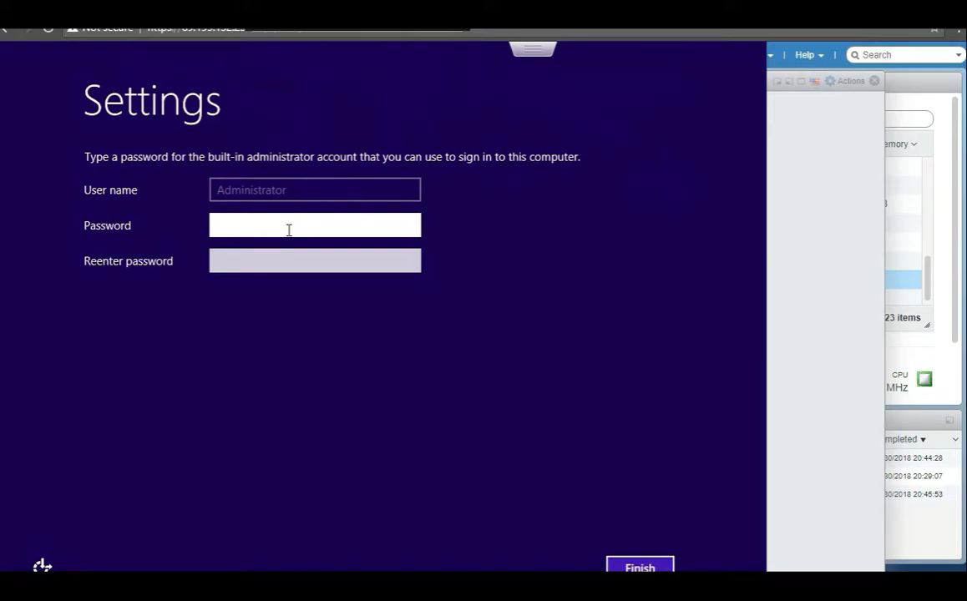
# Enter and re-enter the built-in administrator account's password, and finish the Windows settings
pyautogui.write('•••••••••••••••')
pyautogui.press('Tab')
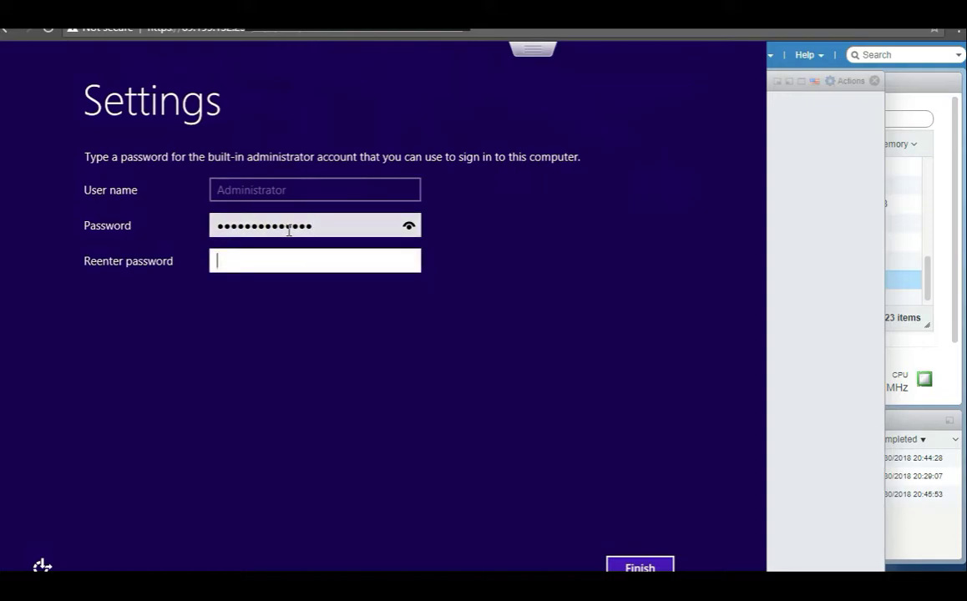
pyautogui.write('•••••••••••••')
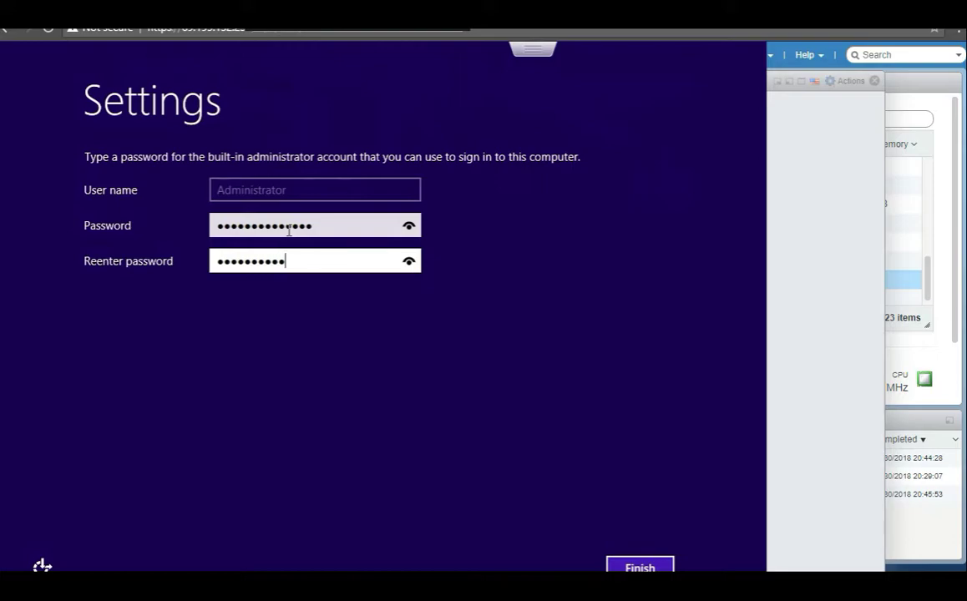
pyautogui.write('•')
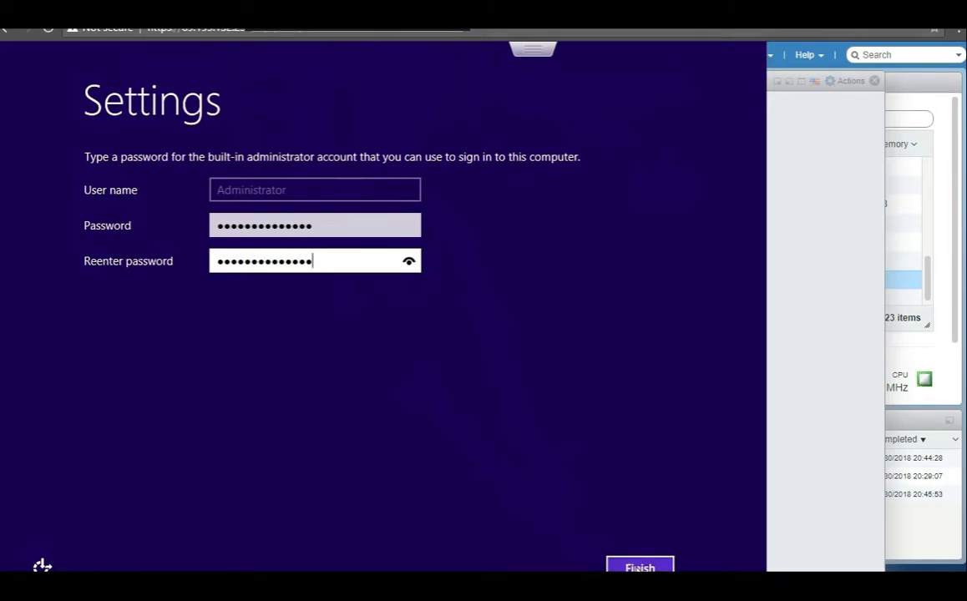
pyautogui.click(639, 568)
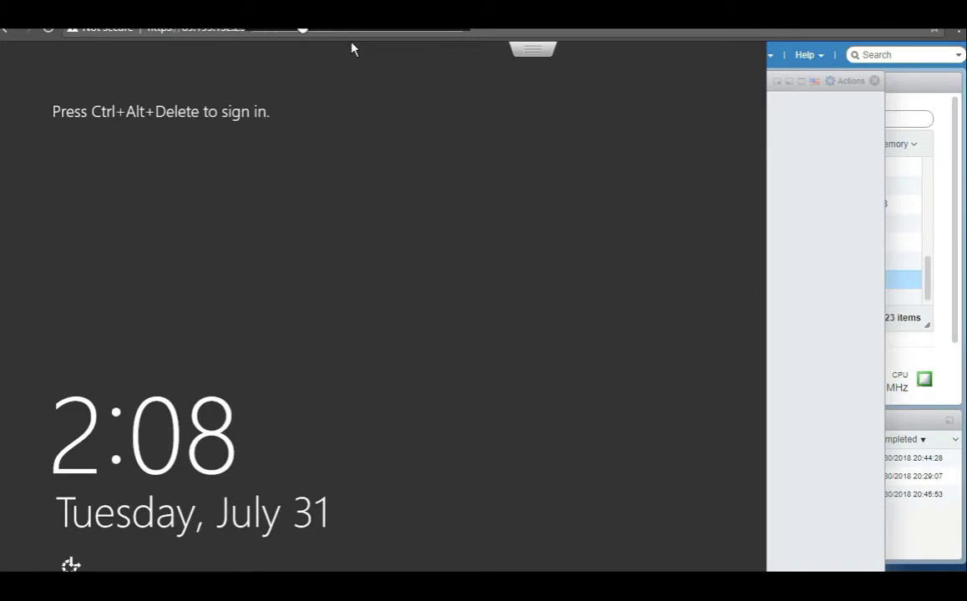
# Sign in as Administrator with the account password and allow the server to find devices on the network
pyautogui.hotkey('ctrl', 'alt', 'Delete')
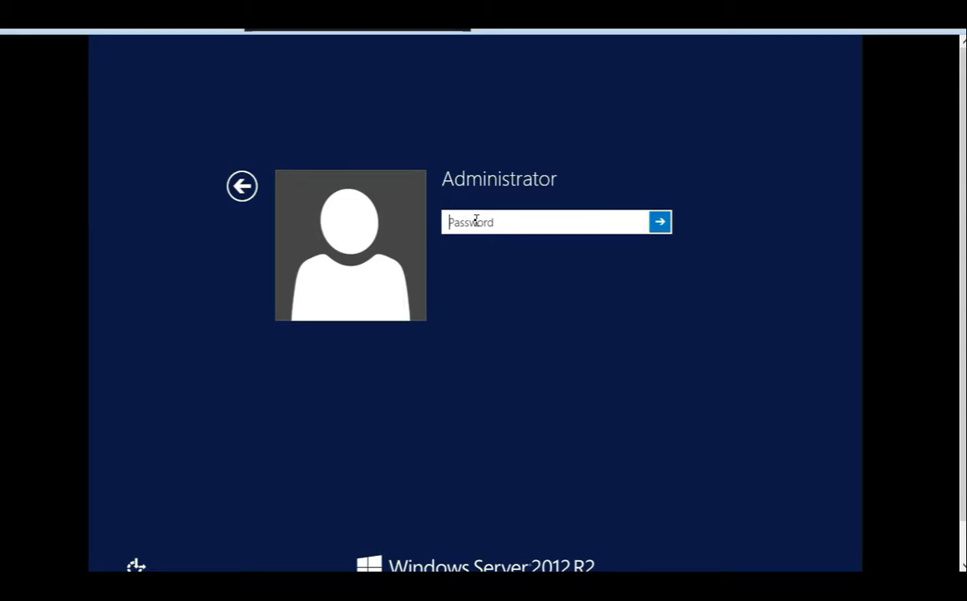
pyautogui.write('••••••••••••••')
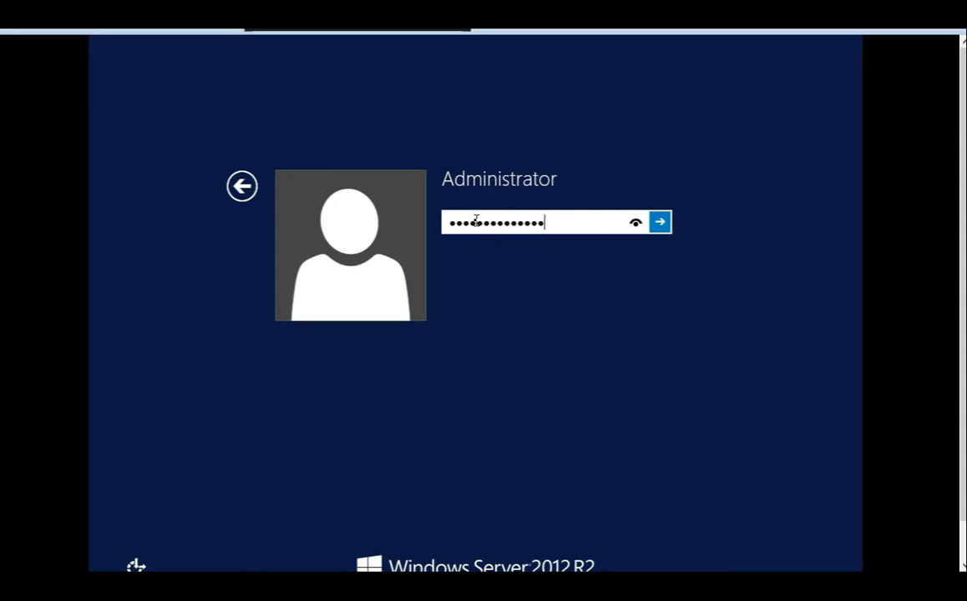
pyautogui.press('Return')
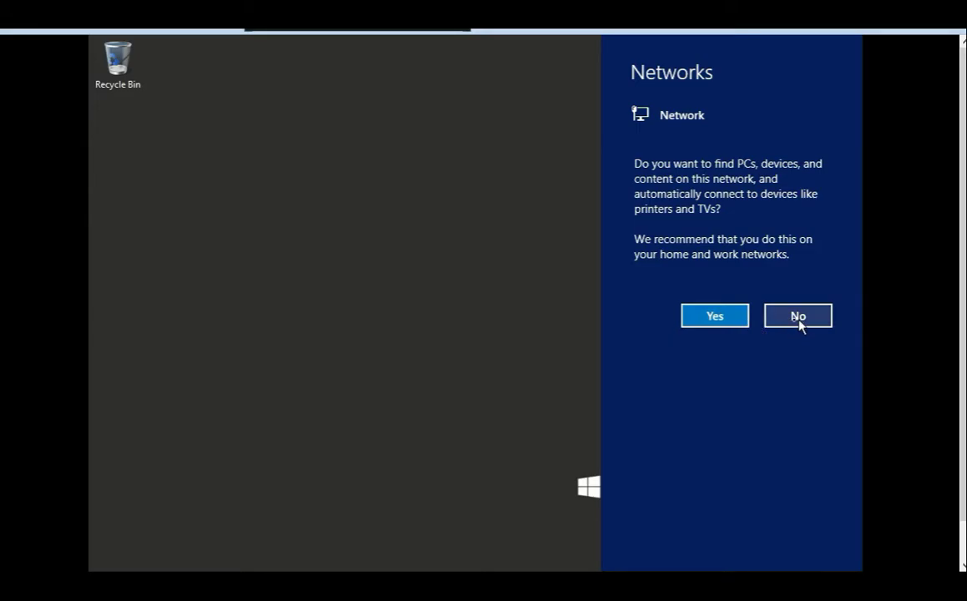
pyautogui.click(715, 317)
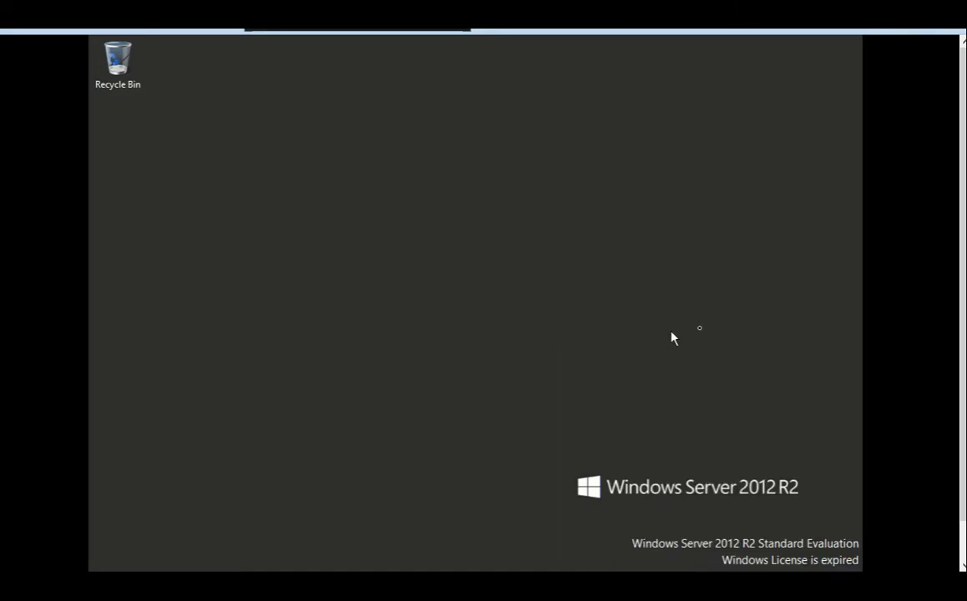